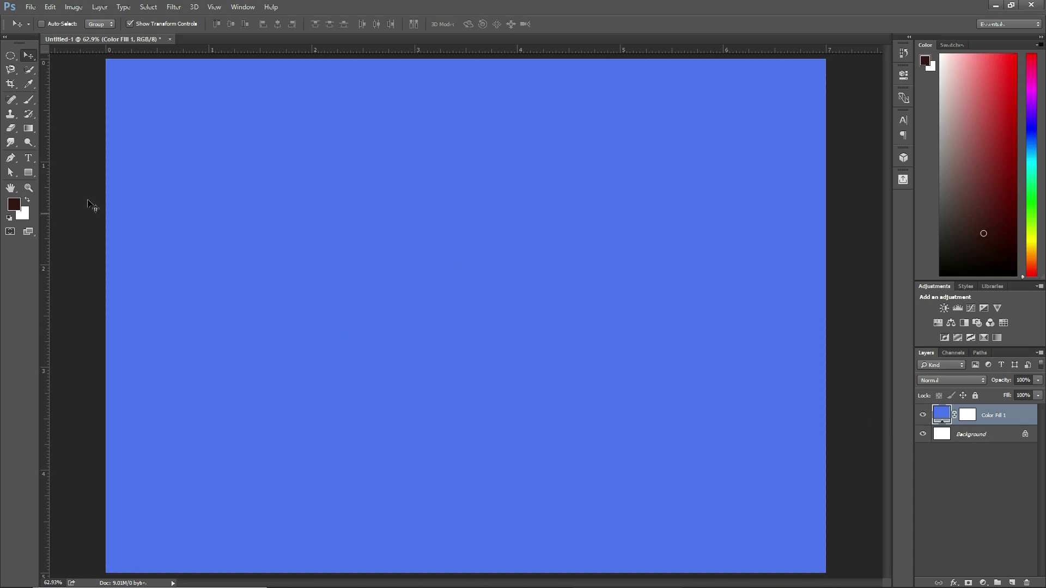
Step: Type the word SHADOW on the canvas and move it to the centre
left_click(29, 157)
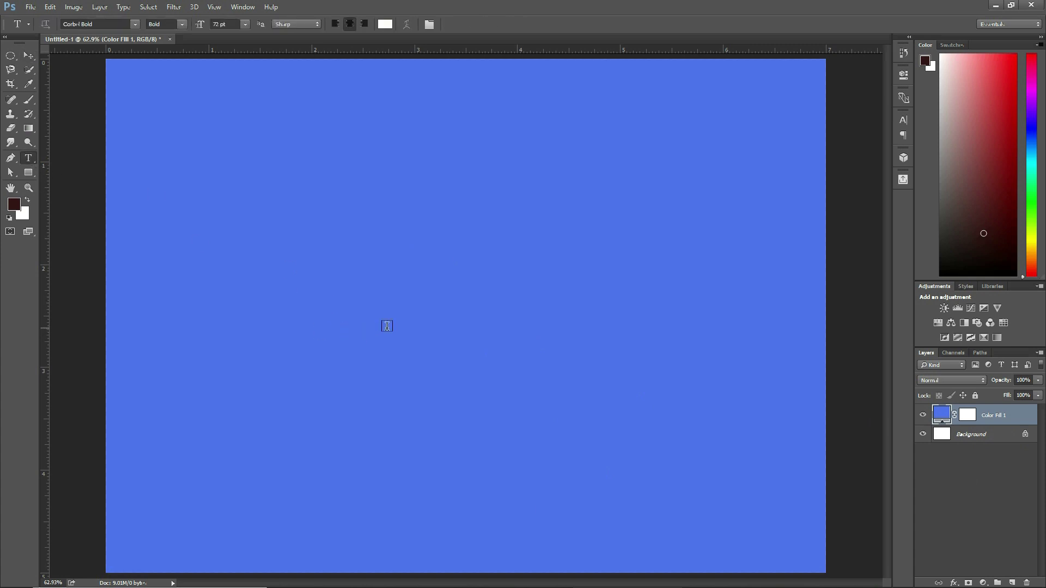
left_click(387, 326)
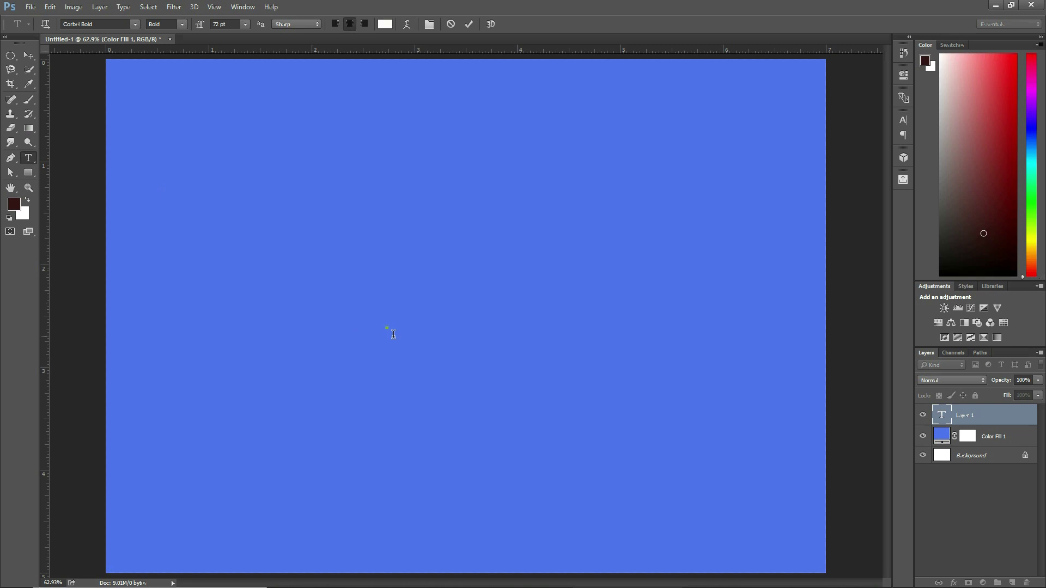
type("SH")
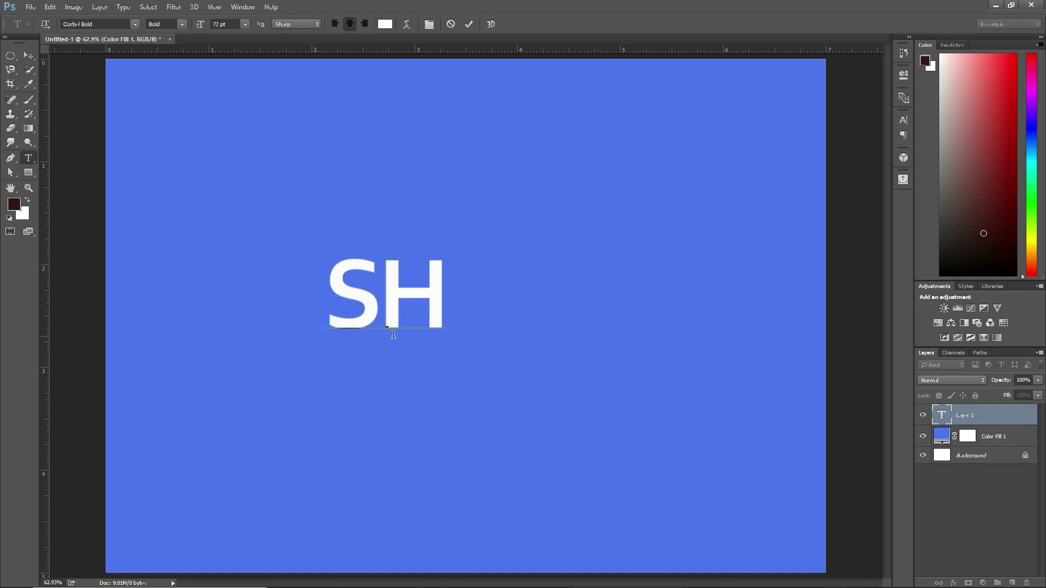
type("ADOW")
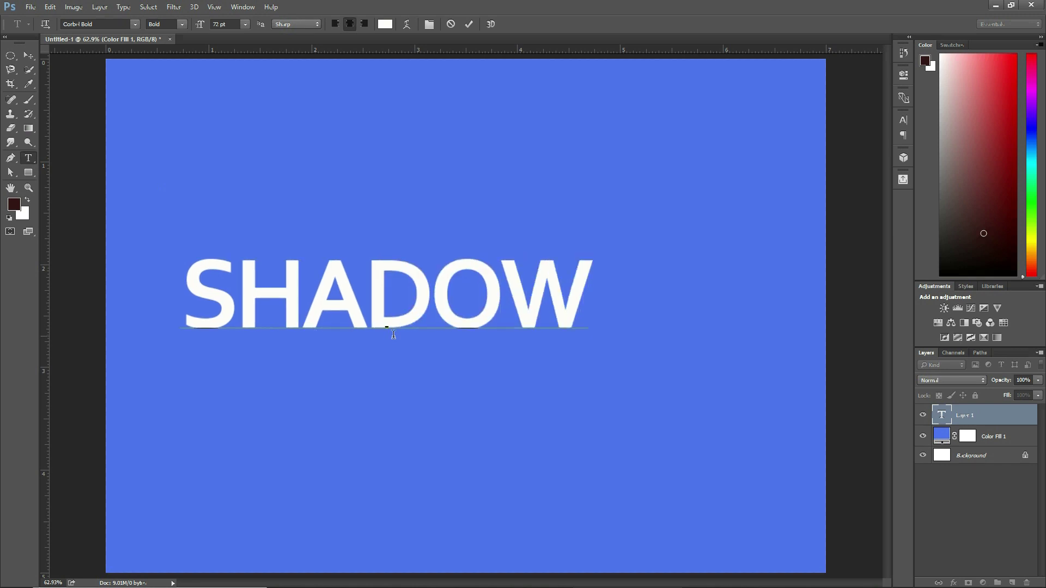
left_click(30, 54)
left_click_drag(574, 311, 651, 330)
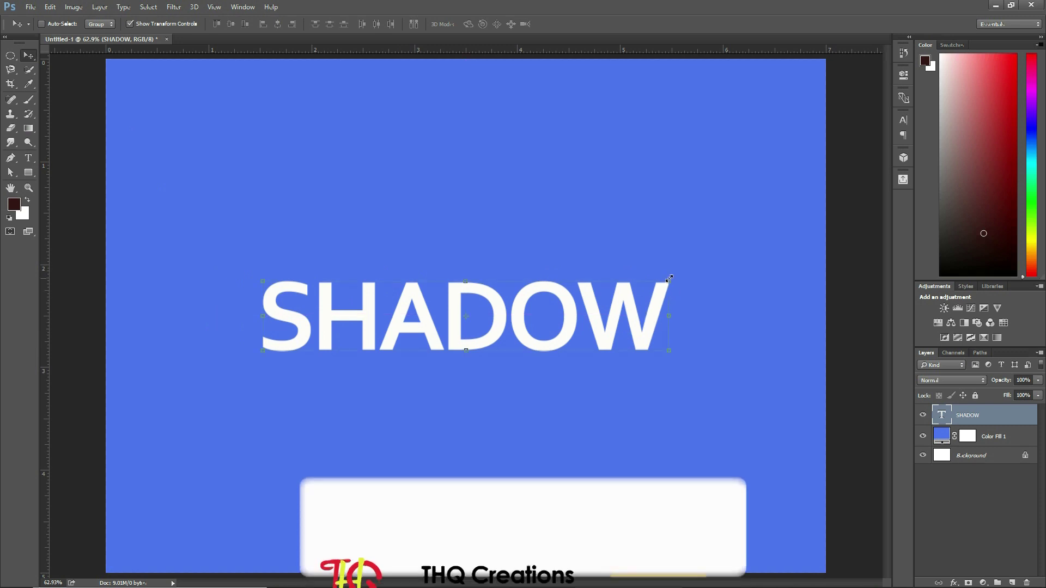
Step: Scale the SHADOW text up, then trim it back to about 87%
key("ctrl+t")
left_click_drag(669, 267, 724, 226)
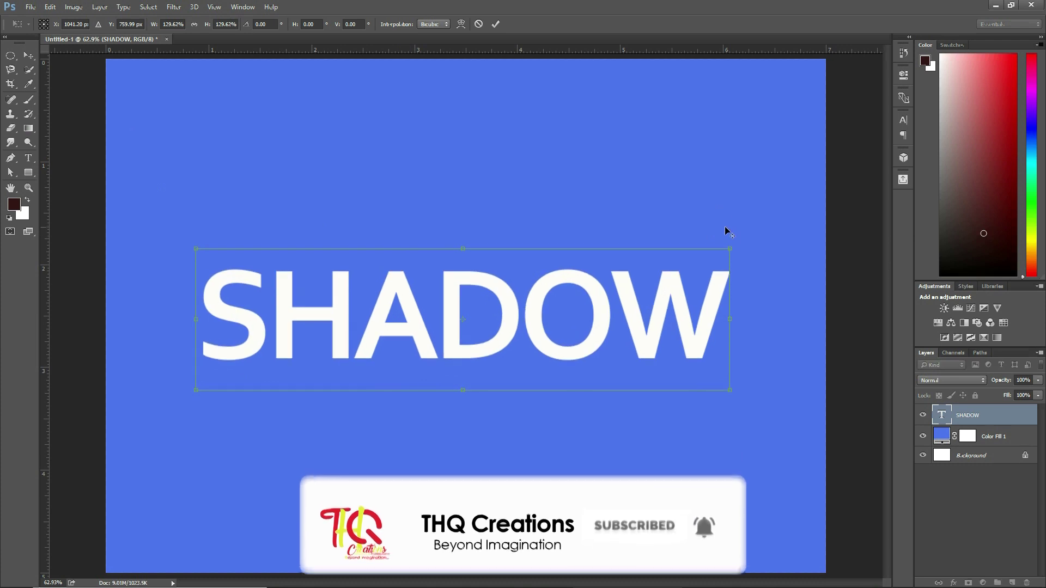
key("Return")
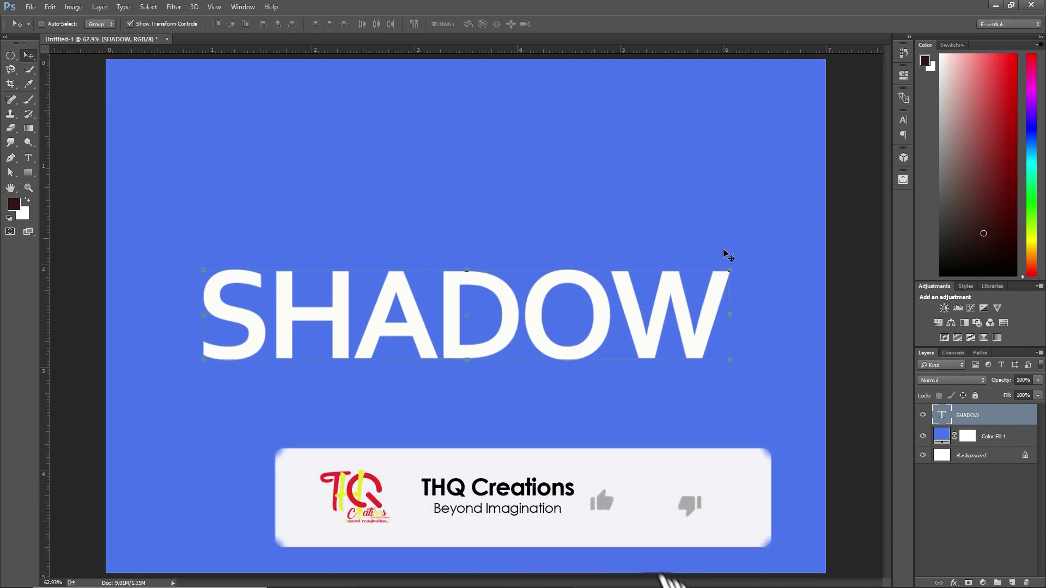
key("ctrl+t")
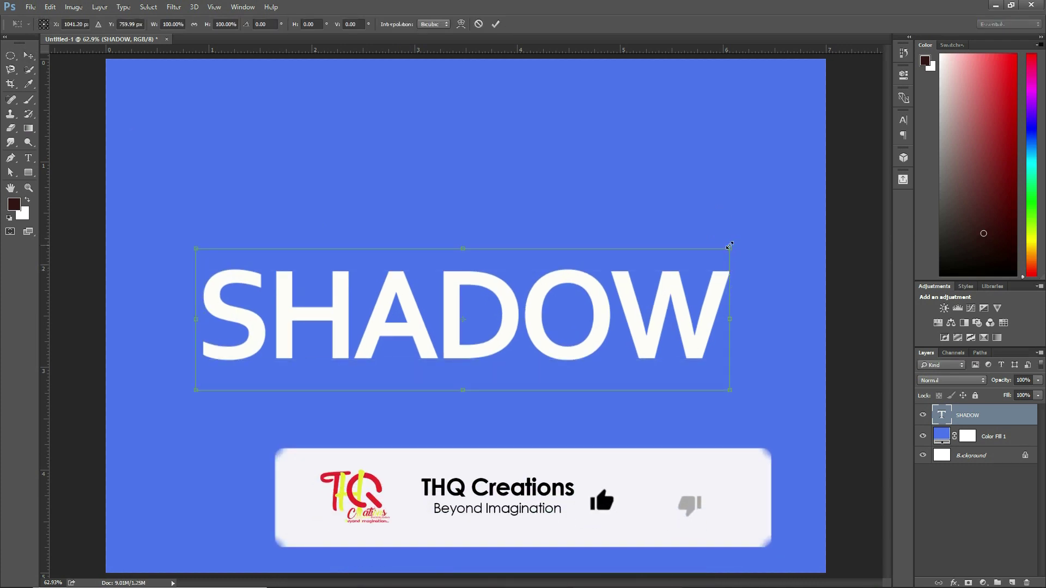
left_click_drag(732, 258, 696, 265)
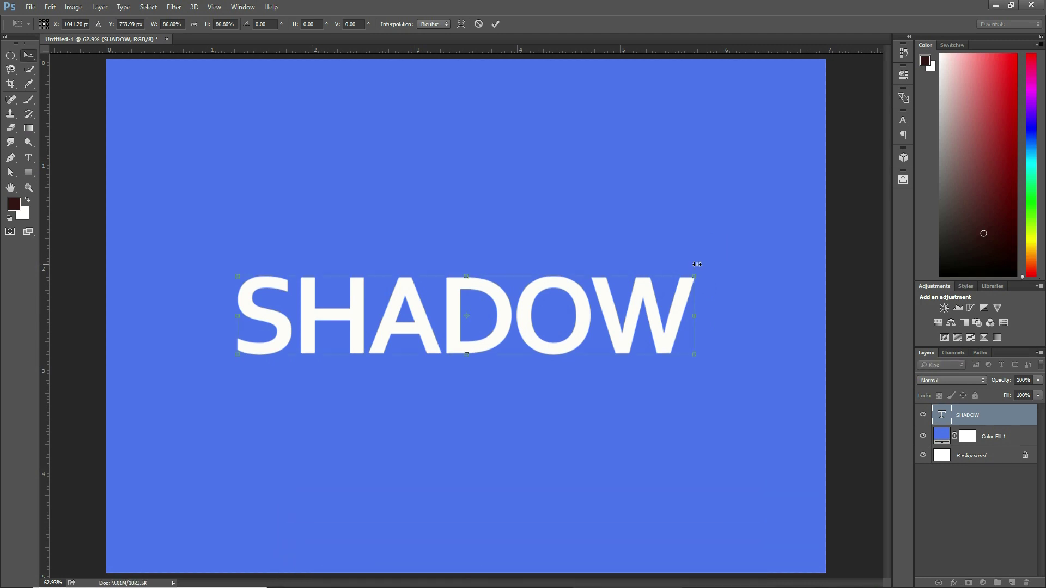
key("Return")
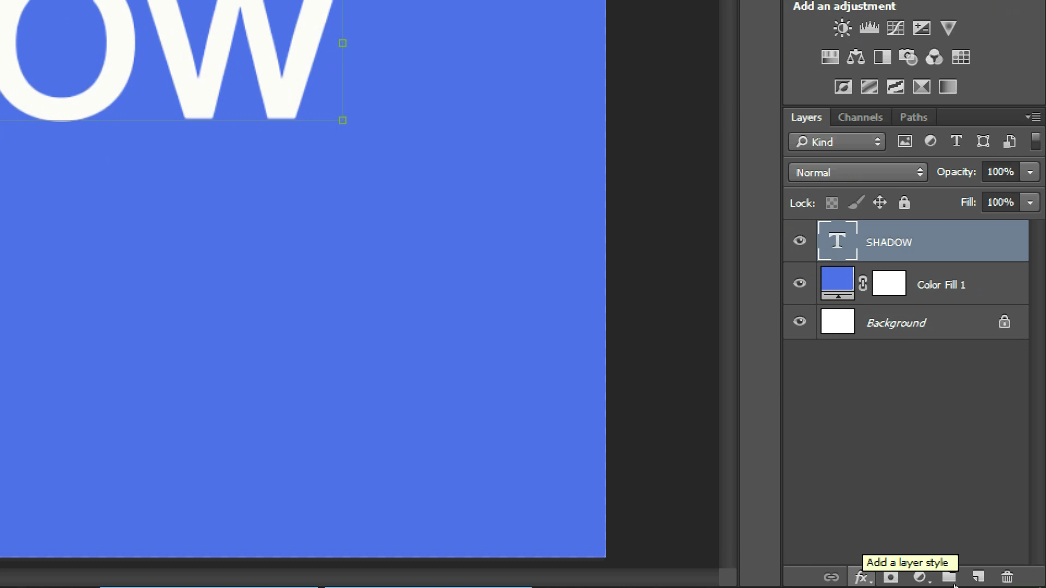
Step: Add a Drop Shadow to SHADOW at 46° angle and 50 px distance
left_click(860, 578)
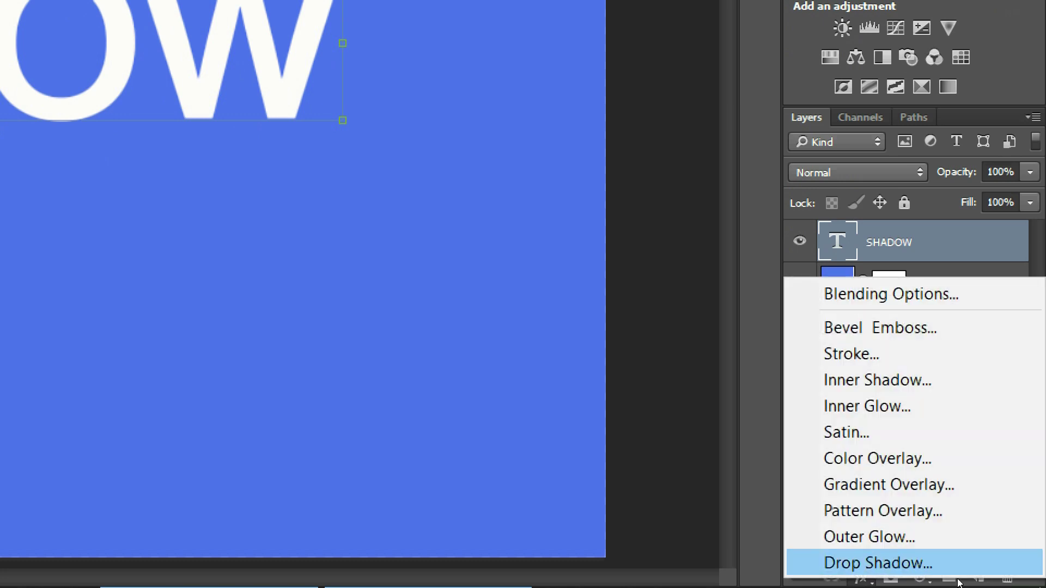
left_click(949, 573)
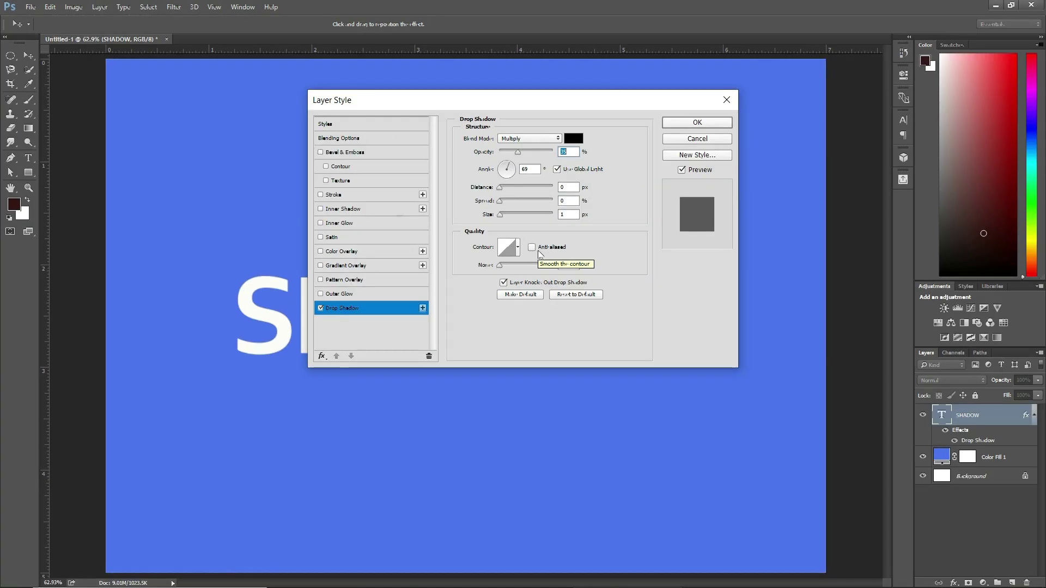
left_click_drag(472, 111, 719, 328)
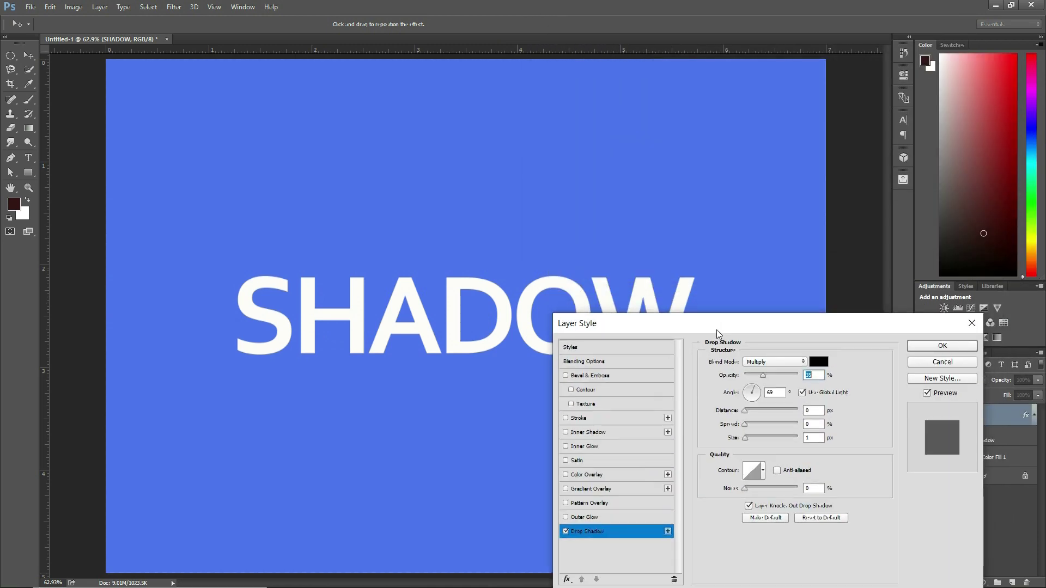
mouse_move(718, 328)
left_mouse_down()
mouse_move(753, 23)
mouse_move(784, 16)
left_mouse_up()
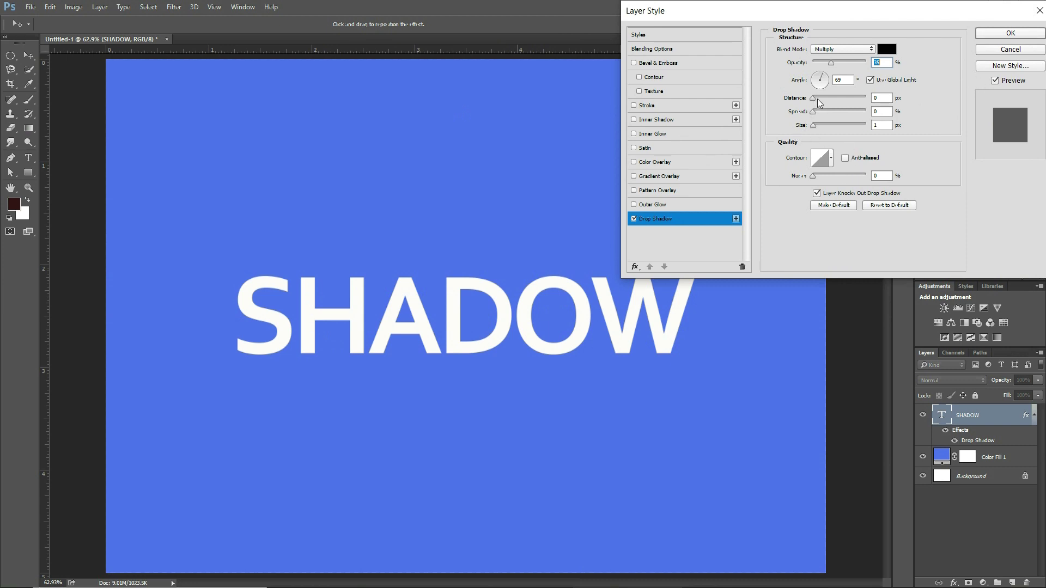
mouse_move(342, 366)
left_mouse_down()
mouse_move(338, 445)
mouse_move(341, 388)
mouse_move(332, 381)
mouse_move(349, 358)
mouse_move(343, 368)
left_mouse_up()
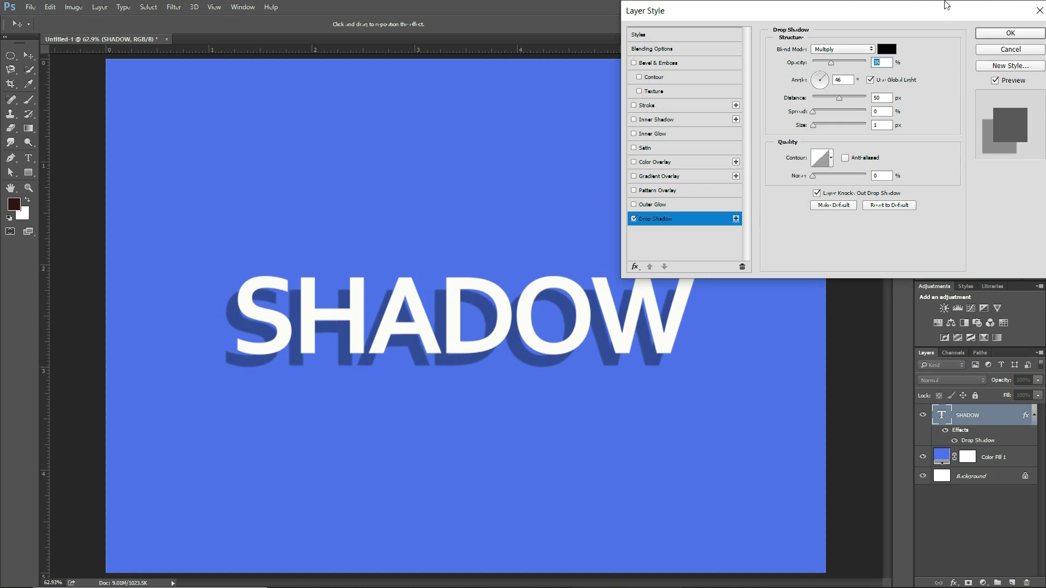
left_click(987, 32)
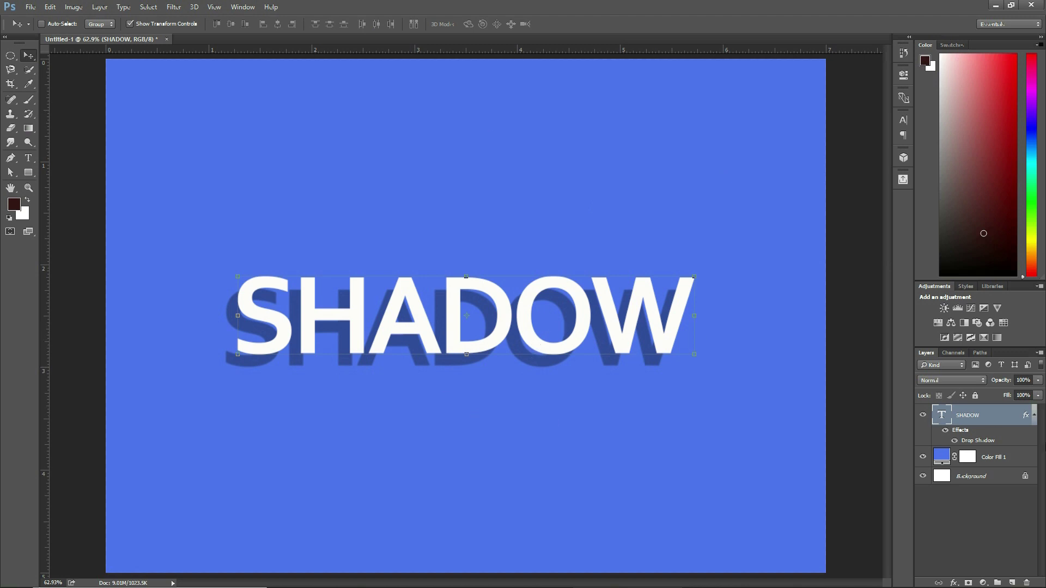
left_click(984, 479)
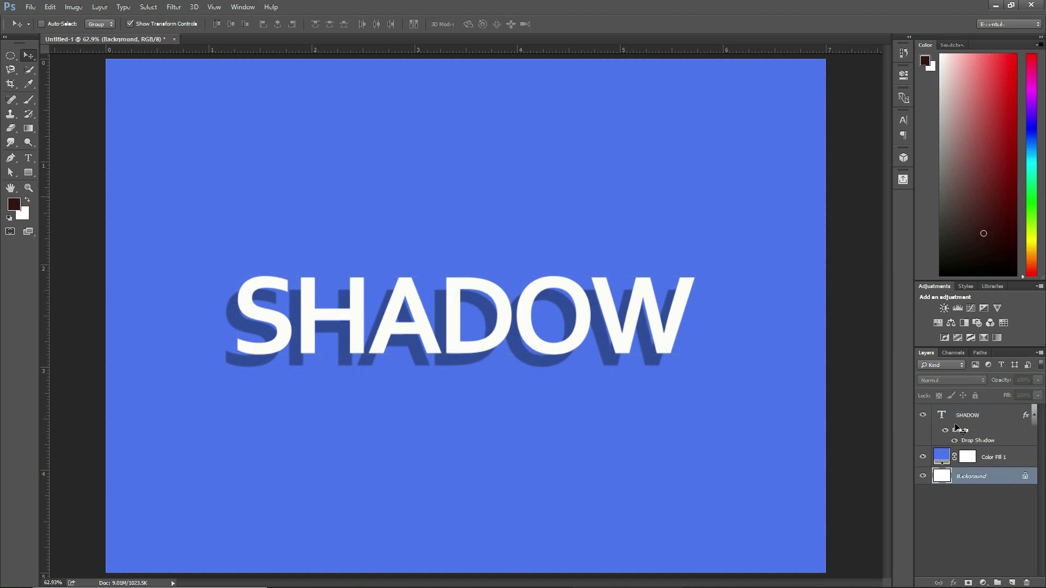
Step: Reopen the text's drop shadow and reposition it below and right of the letters
double_click(977, 440)
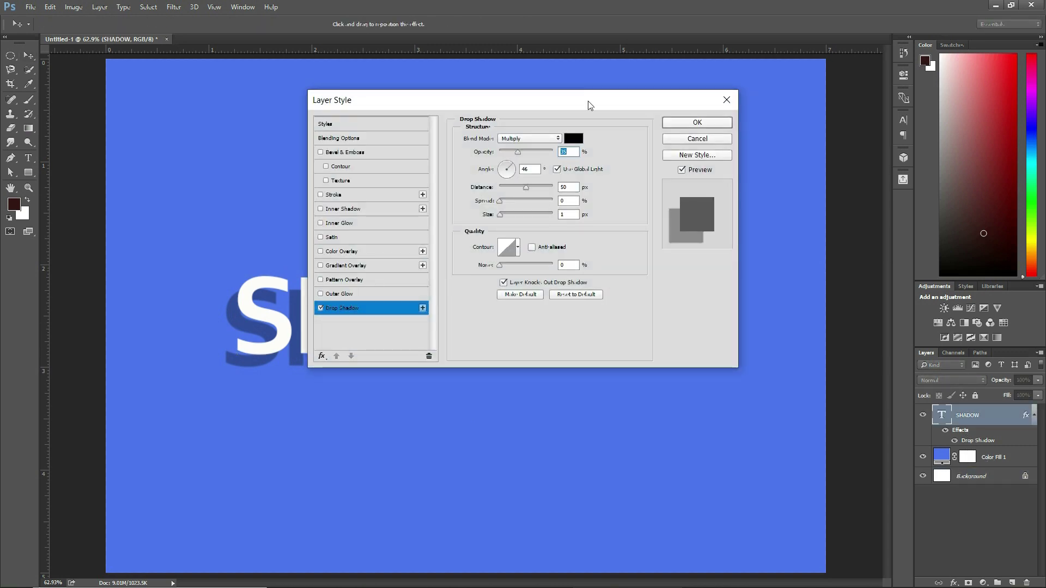
left_click_drag(587, 100, 832, 89)
left_click_drag(424, 377, 425, 369)
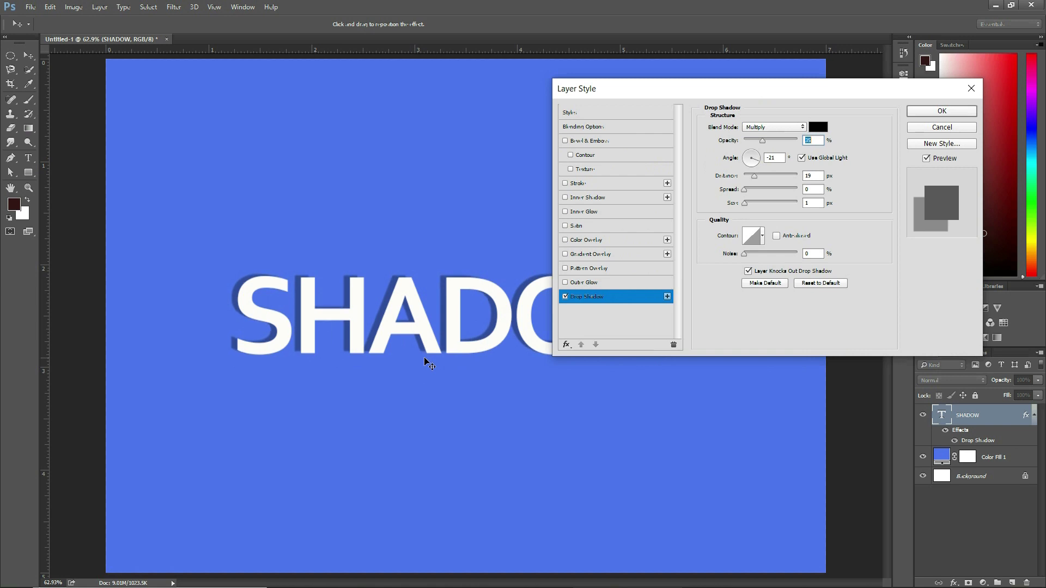
left_click_drag(425, 369, 428, 383)
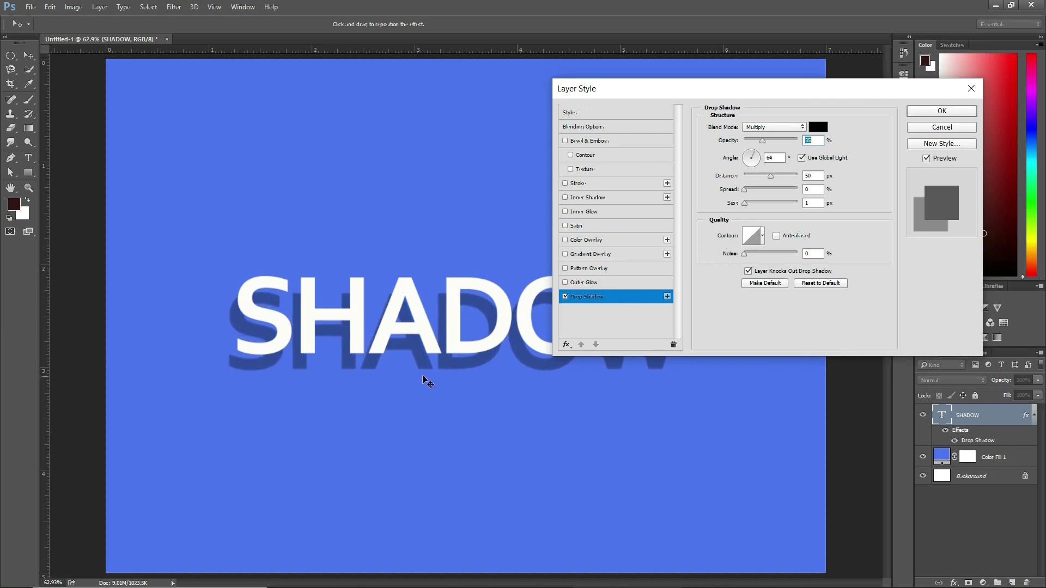
left_click_drag(423, 376, 423, 381)
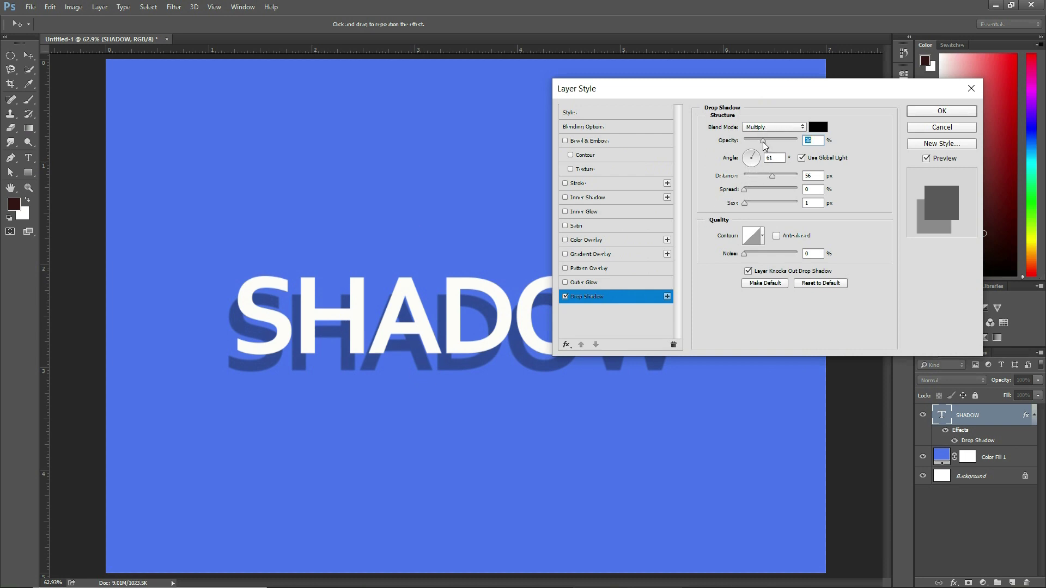
Step: Adjust the shadow's opacity and blur, settling its size at 79 px
left_click_drag(764, 144, 769, 143)
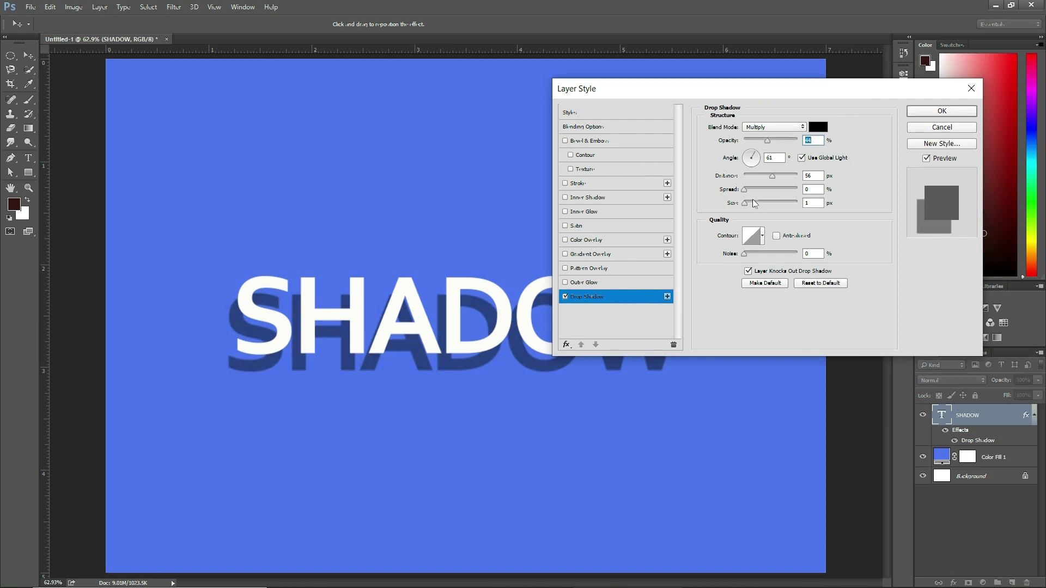
left_click_drag(770, 143, 771, 147)
left_click_drag(745, 203, 760, 203)
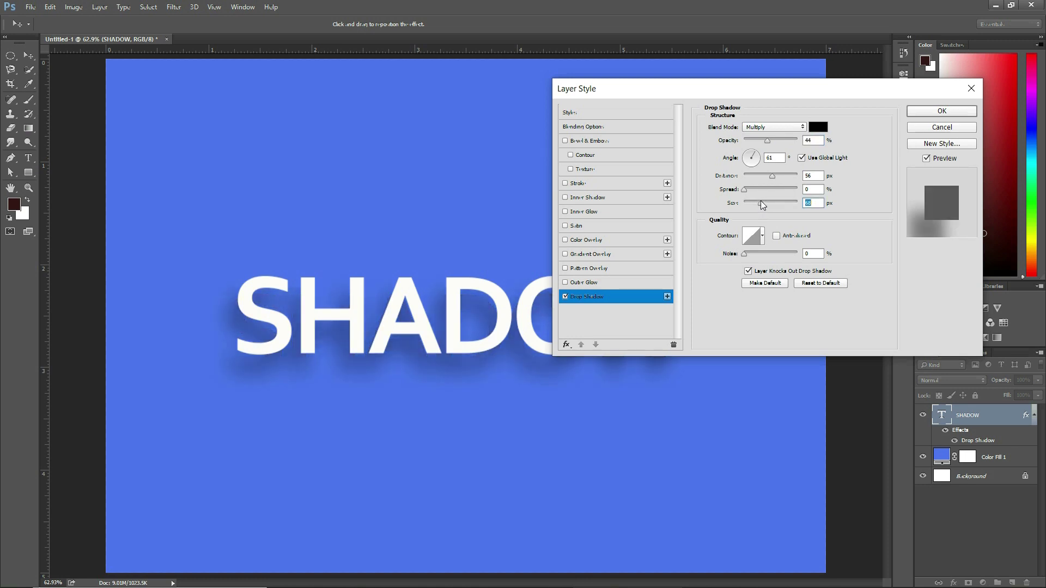
left_click_drag(756, 201, 760, 201)
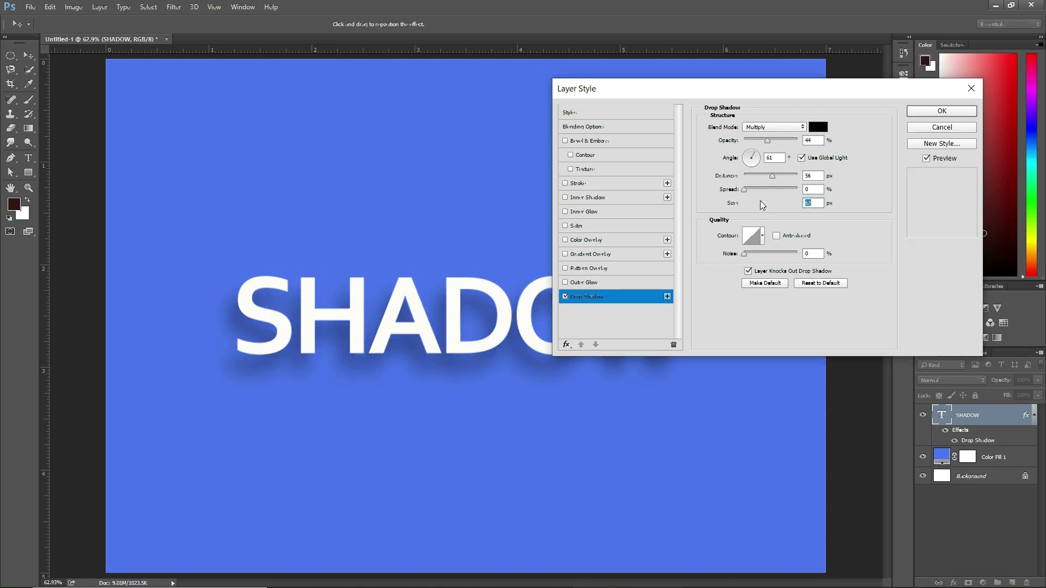
left_click_drag(763, 201, 774, 176)
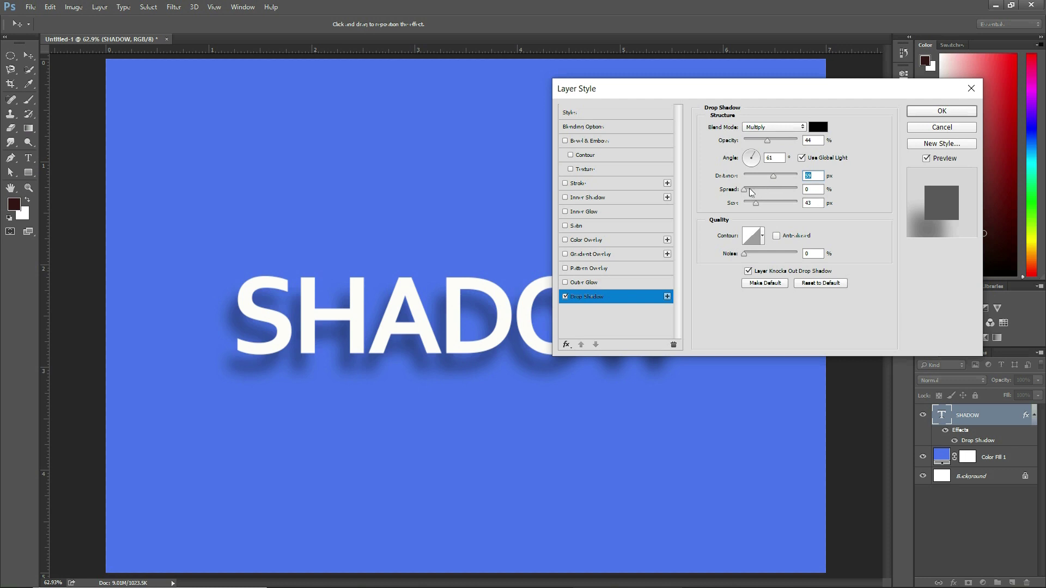
left_click_drag(756, 204, 756, 203)
left_click(777, 141)
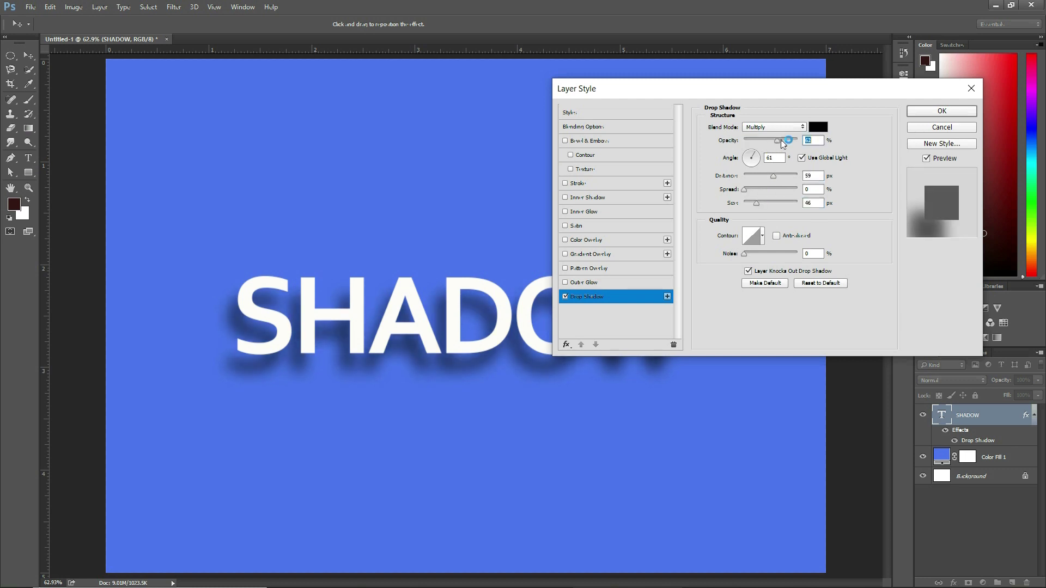
left_click_drag(758, 205, 763, 200)
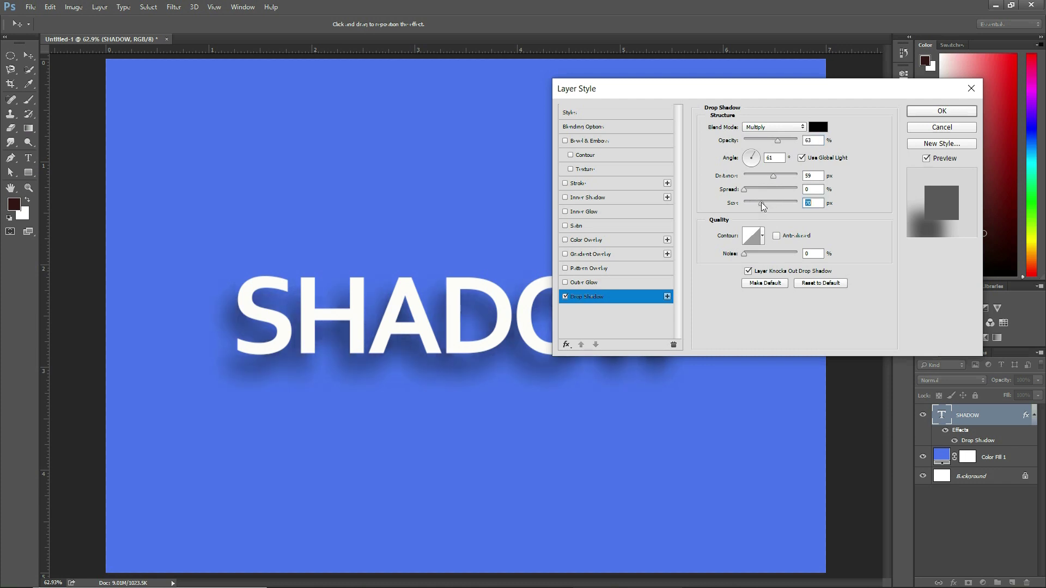
left_click_drag(763, 199, 763, 199)
Step: Add a second Drop Shadow and restore Use Global Light at 61°
left_click_drag(900, 91, 912, 88)
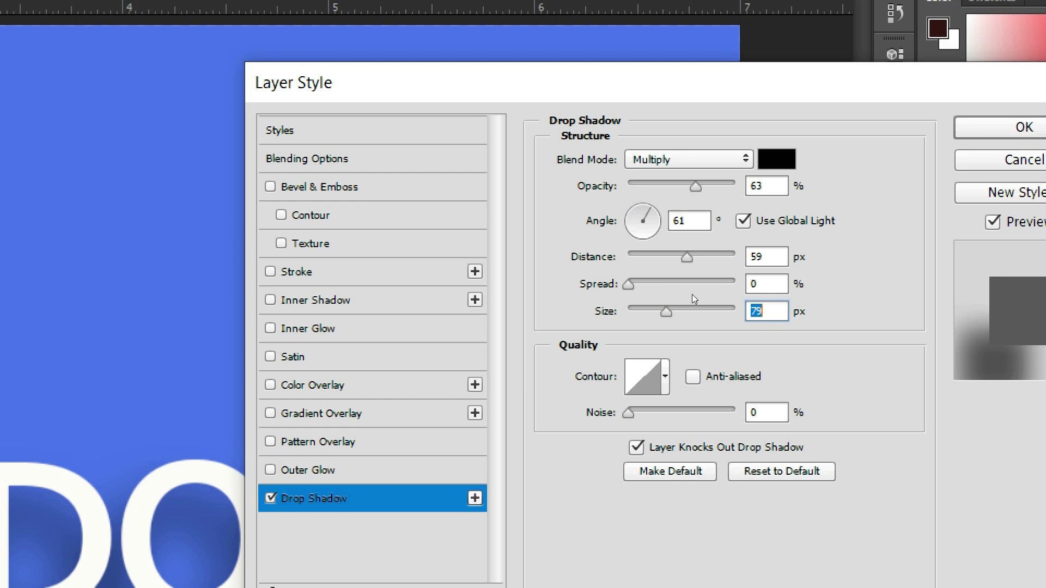
left_click(474, 498)
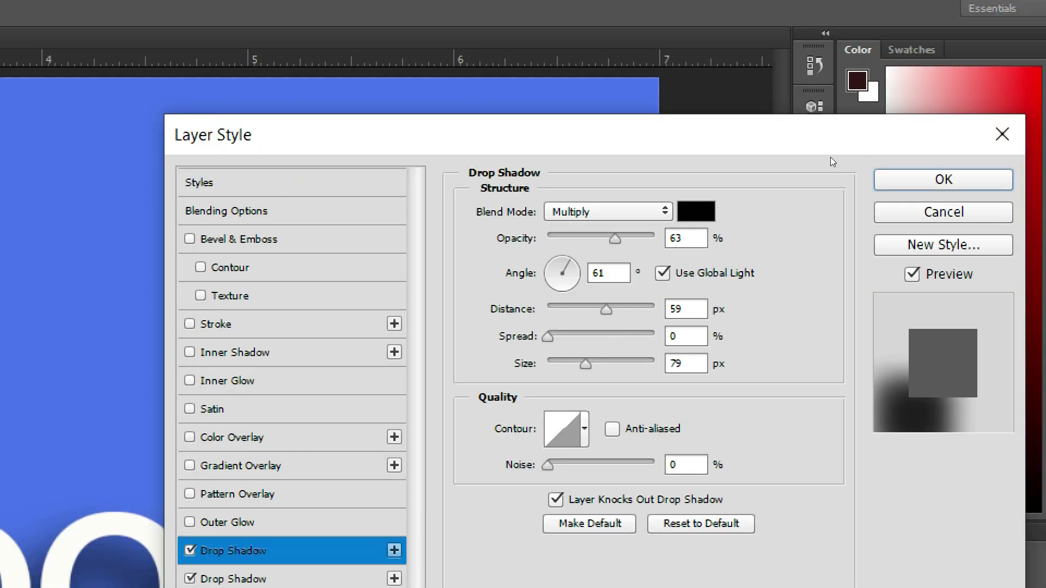
key("alt+g")
key("alt+g")
key("alt+g")
key("alt+g")
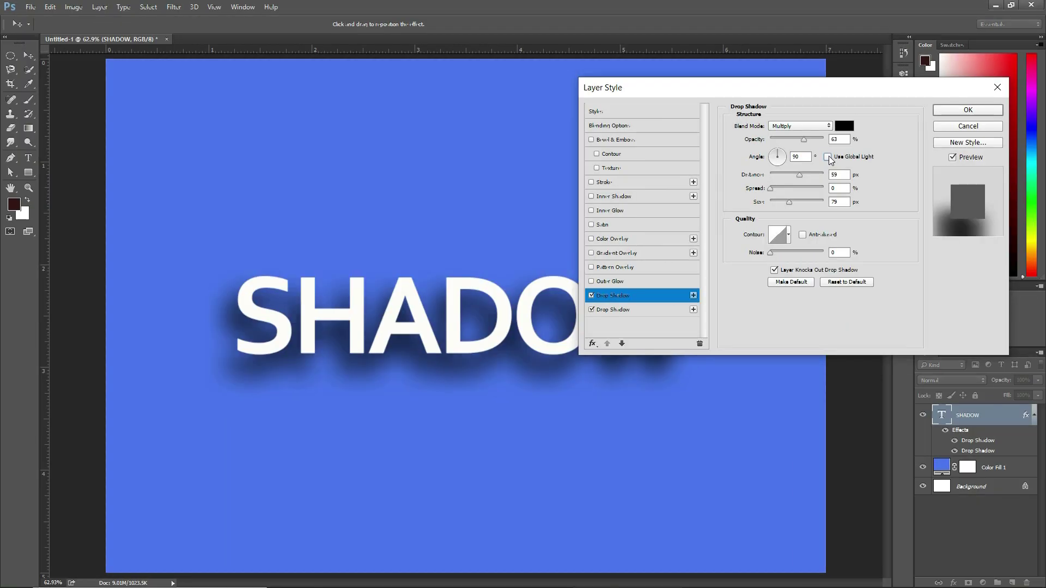
key("alt+g")
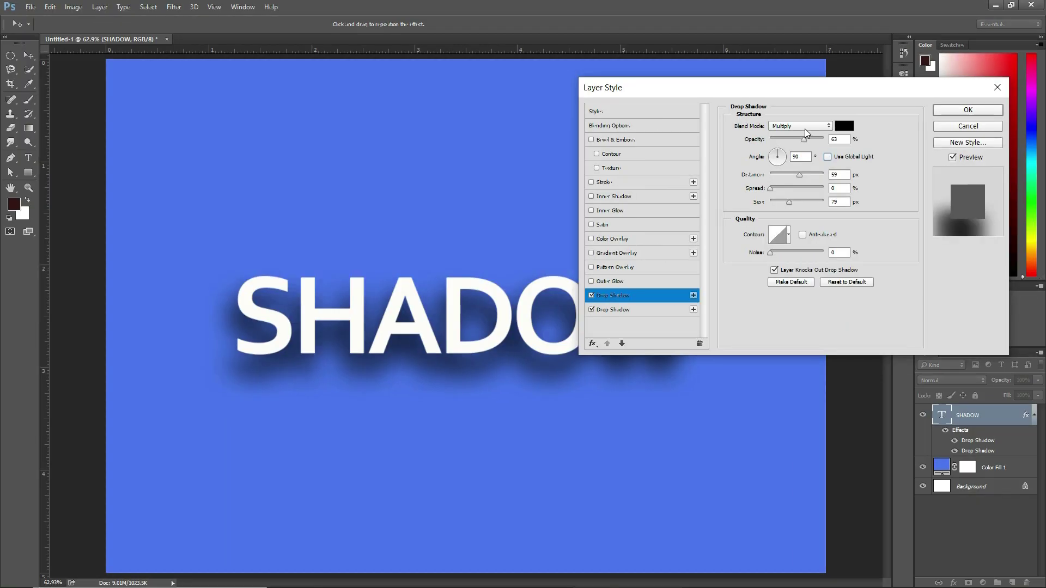
left_click(827, 156)
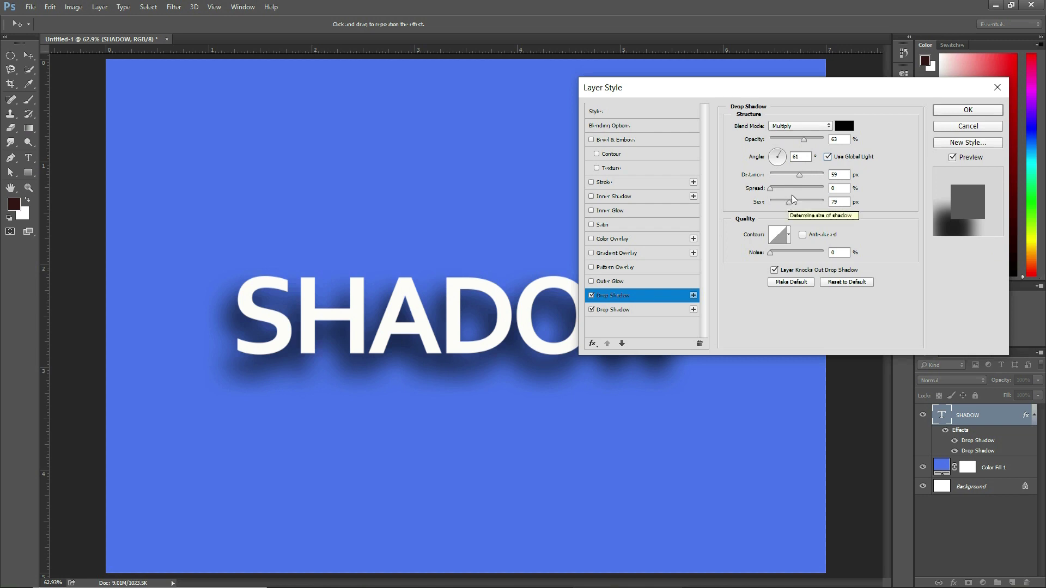
Step: Set this drop shadow to 47% opacity, 31 px distance, 5% spread and 49 px size
left_click_drag(799, 179, 789, 180)
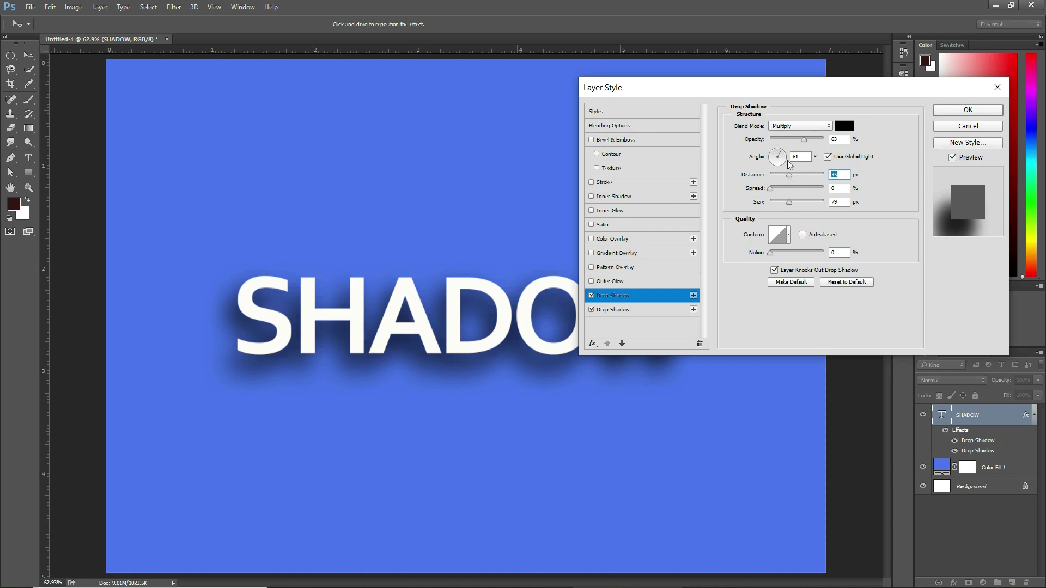
left_click_drag(805, 140, 795, 140)
left_click_drag(790, 175, 790, 178)
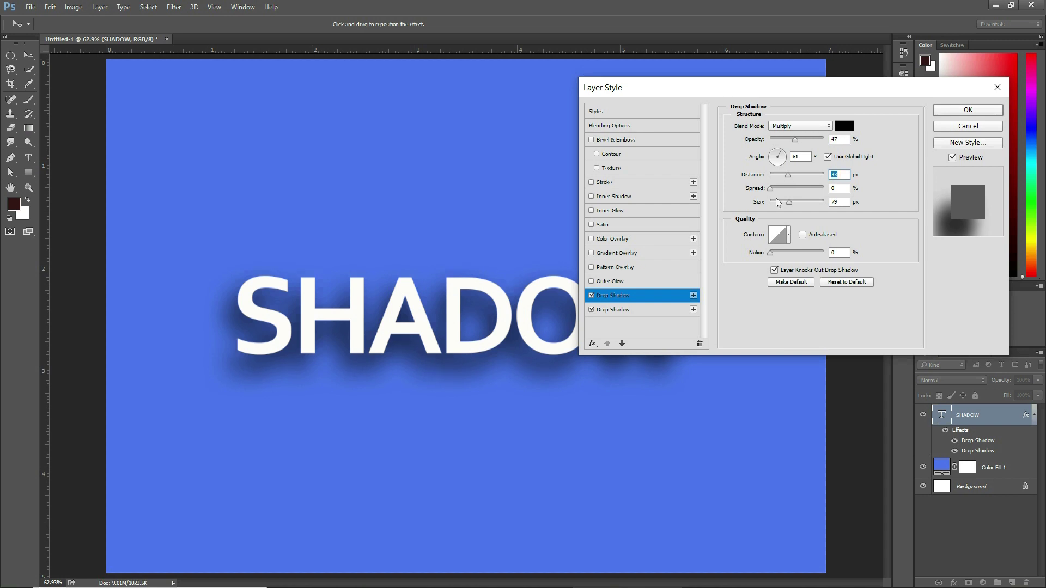
left_click(776, 189)
left_click_drag(776, 189, 772, 186)
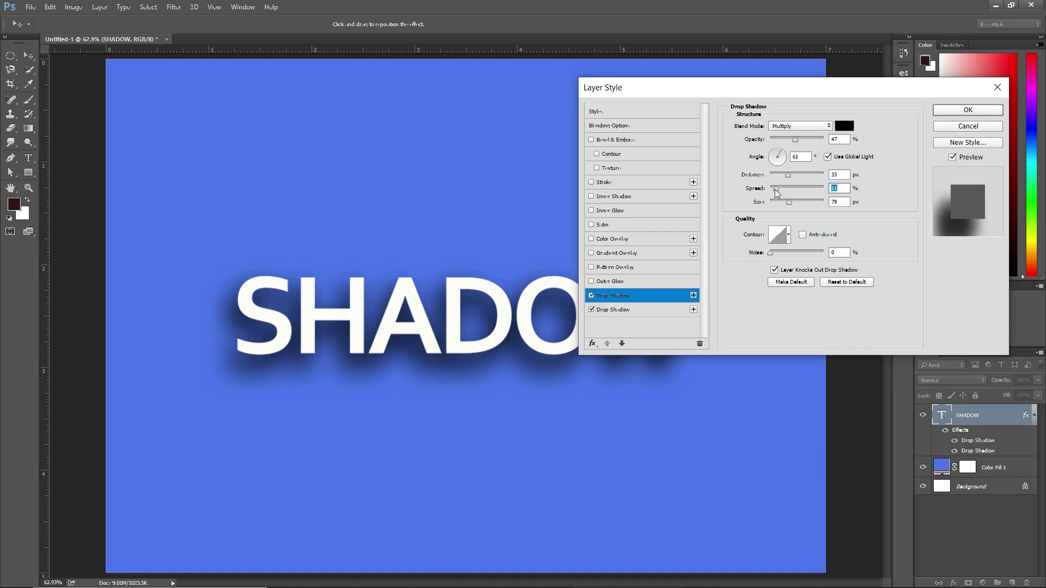
left_click_drag(787, 175, 783, 199)
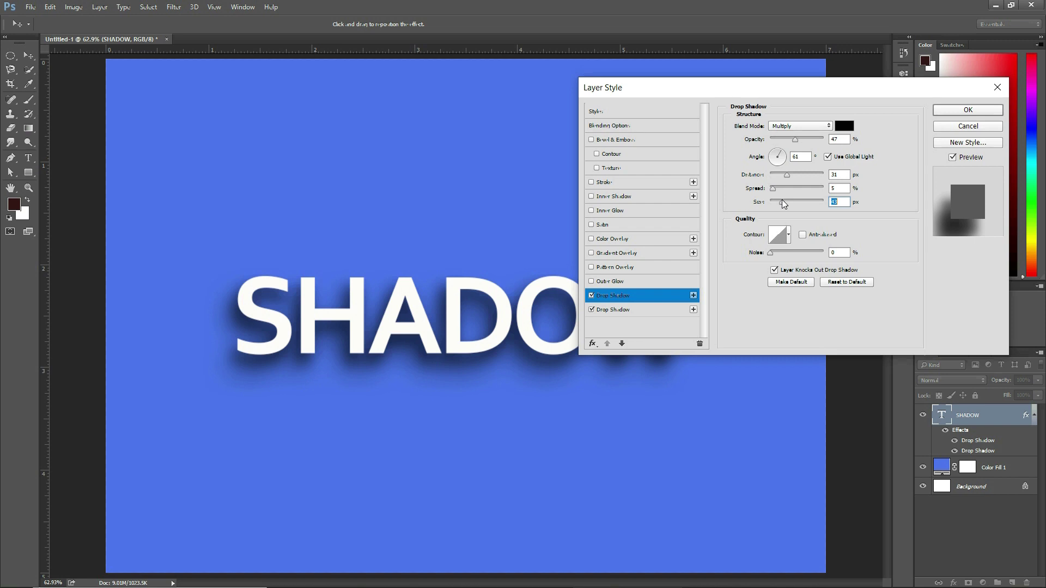
left_click_drag(782, 200, 778, 210)
left_click_drag(782, 201, 783, 200)
left_click(658, 307)
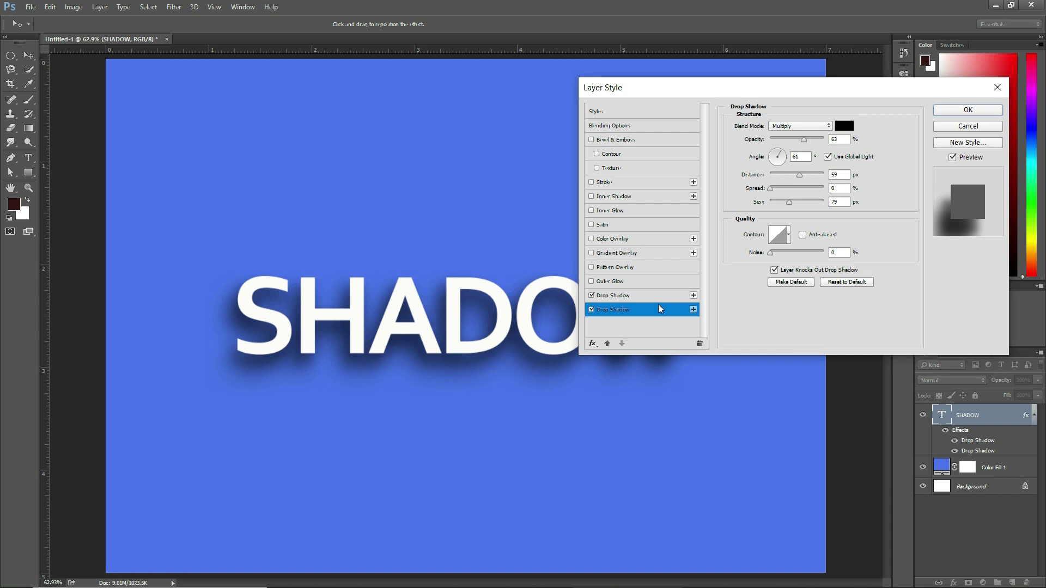
Step: Enlarge the other drop shadow's size to 54 px and add a third drop shadow
left_click(660, 296)
left_click_drag(781, 202, 784, 201)
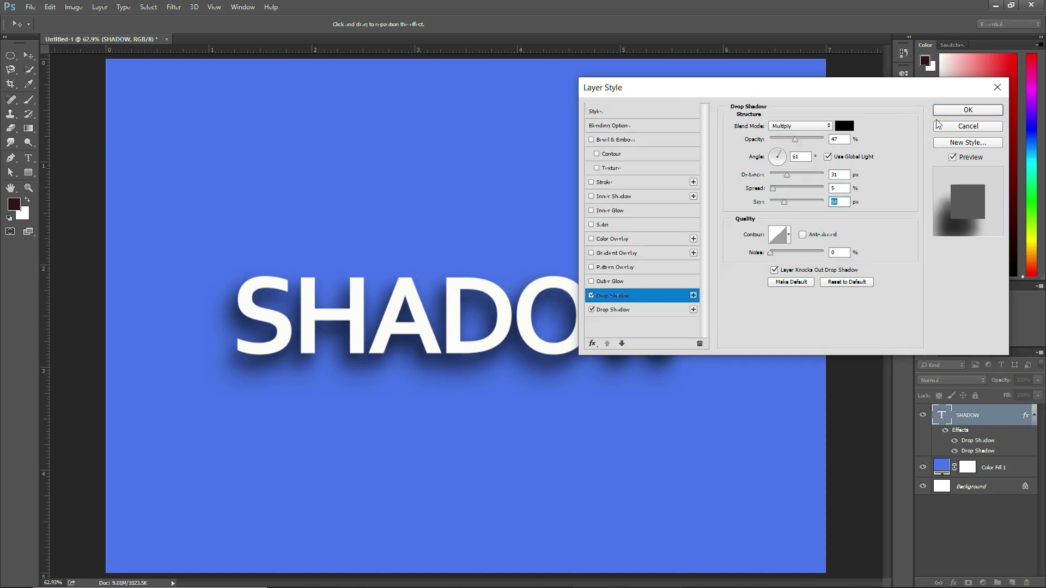
left_click(694, 295)
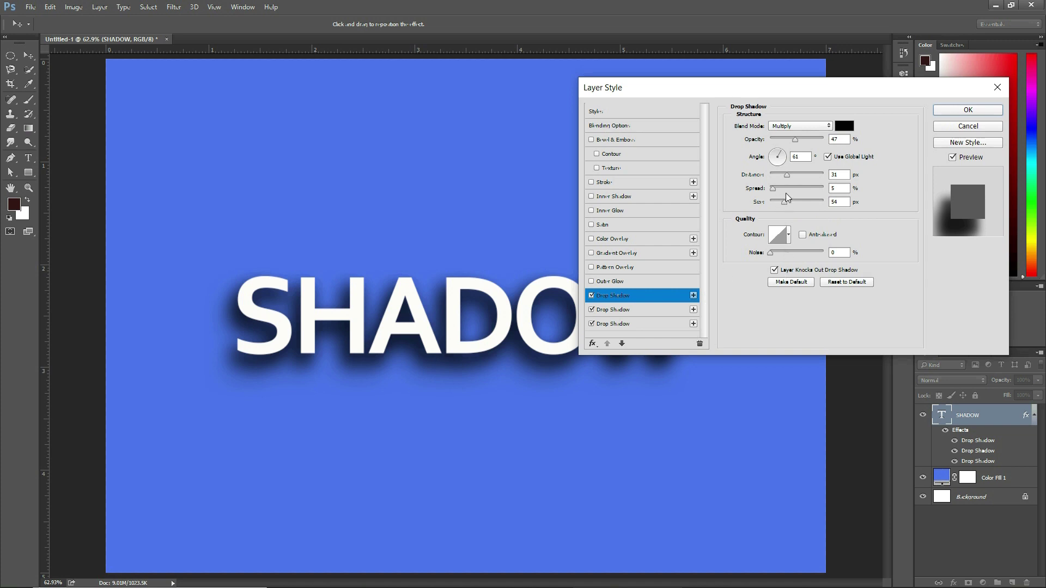
Step: Set the third shadow to 21% opacity, 22 px distance, 6% spread and 27 px size
left_click_drag(786, 175, 789, 137)
left_click_drag(783, 202, 778, 198)
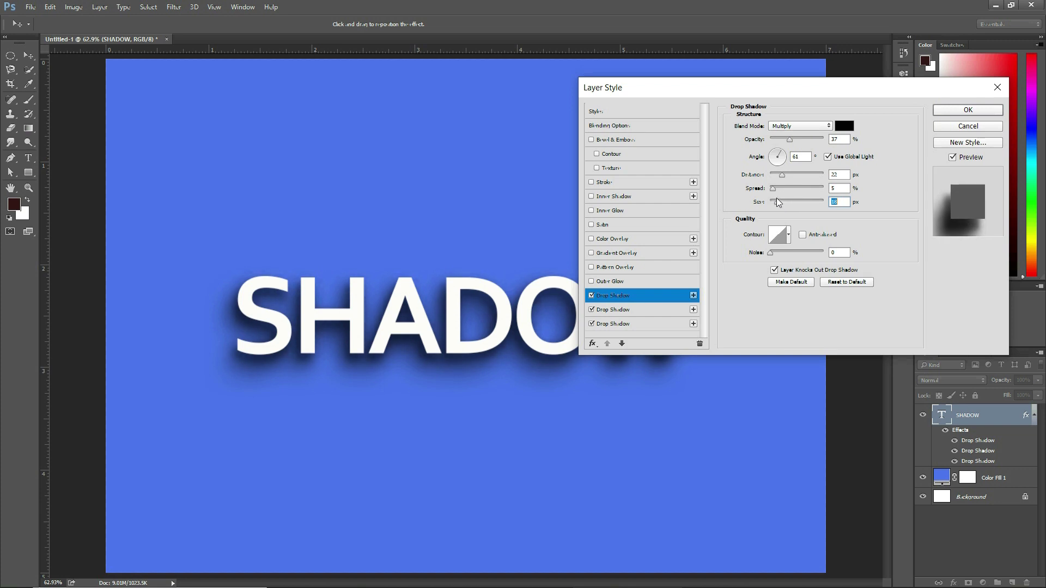
left_click_drag(778, 200, 780, 200)
left_click_drag(790, 139, 782, 140)
left_click_drag(773, 188, 774, 188)
left_click_drag(774, 189, 775, 188)
left_click_drag(780, 140, 779, 139)
left_click_drag(779, 202, 778, 202)
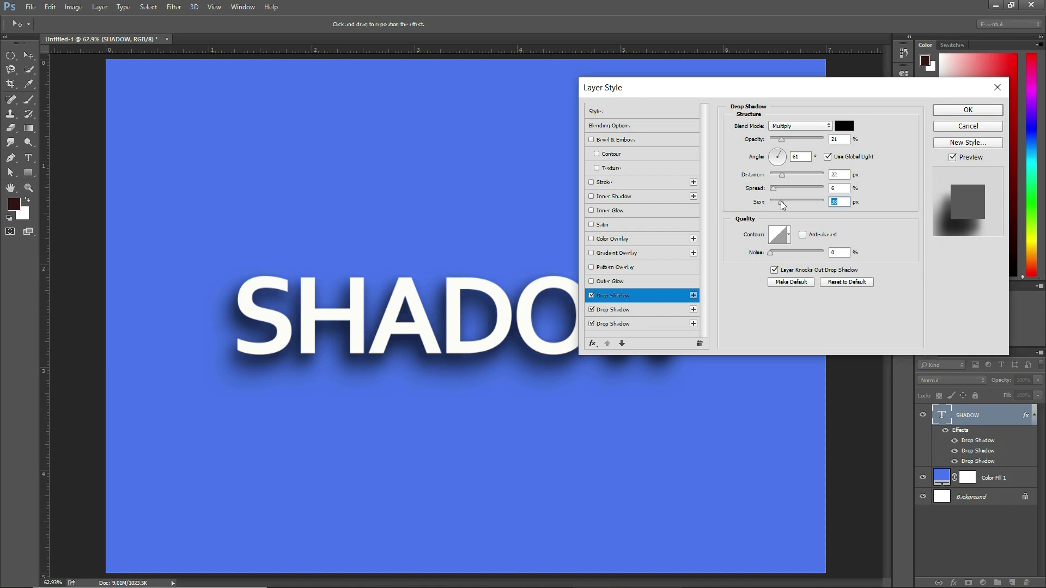
left_click_drag(780, 203, 783, 203)
Step: Add a fourth drop shadow at 37% opacity, 6 px distance, 16% spread, 13 px size
left_click(692, 295)
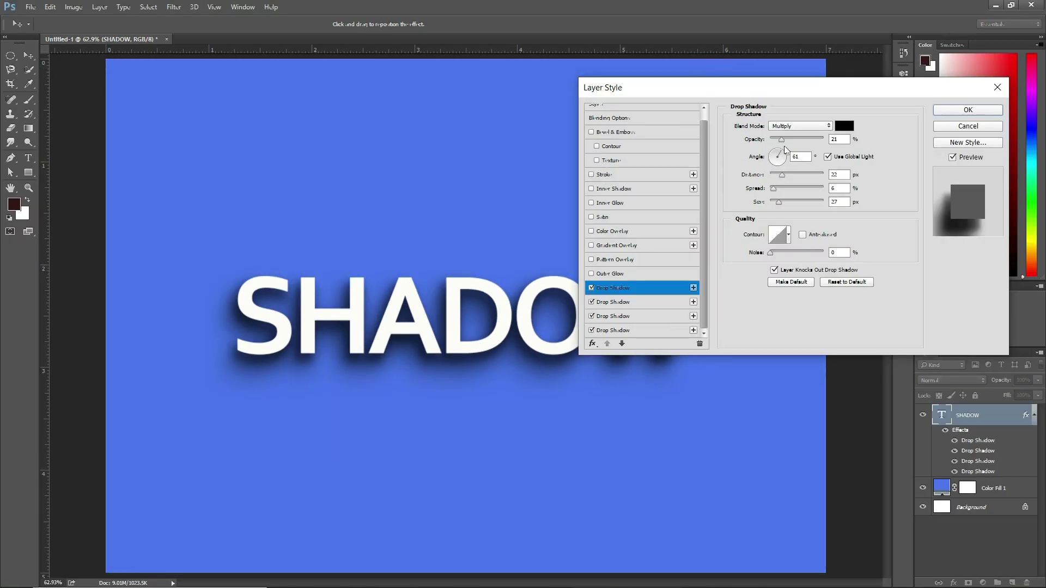
left_click_drag(781, 140, 790, 140)
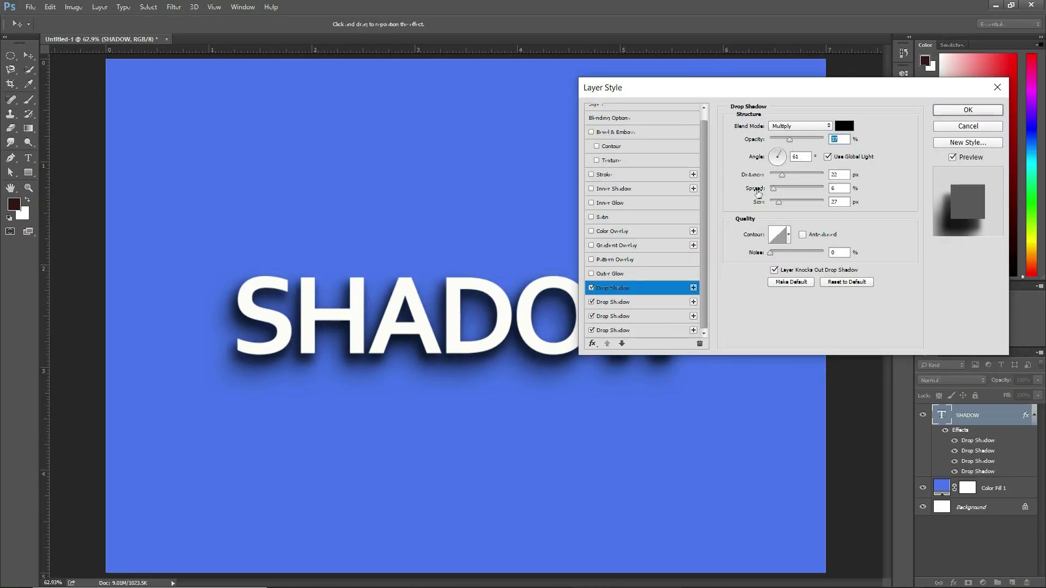
left_click_drag(783, 176, 774, 175)
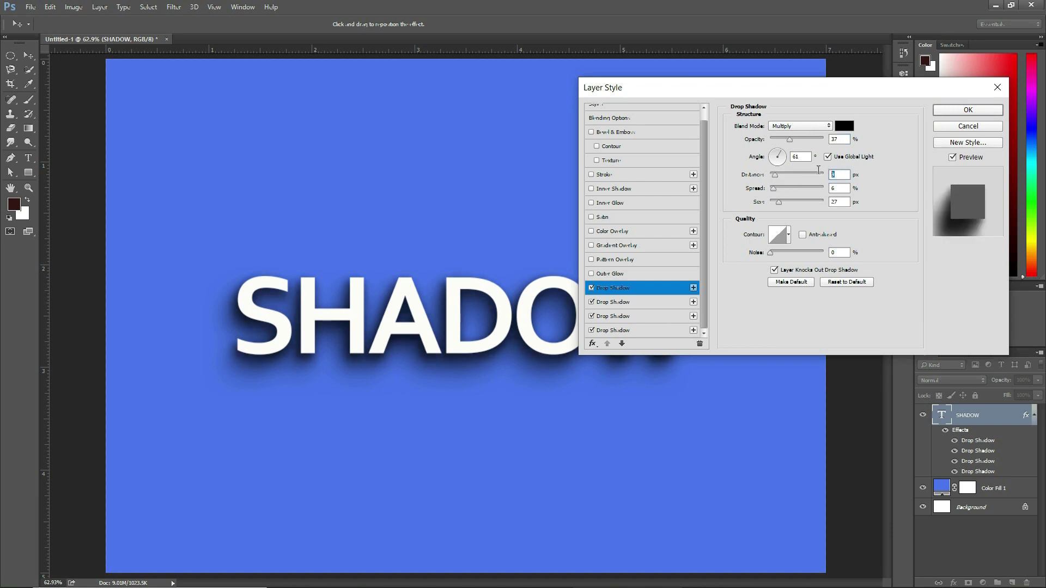
type("6")
left_click_drag(781, 202, 778, 202)
left_click_drag(774, 189, 779, 188)
key("Up")
left_click_drag(810, 99, 609, 229)
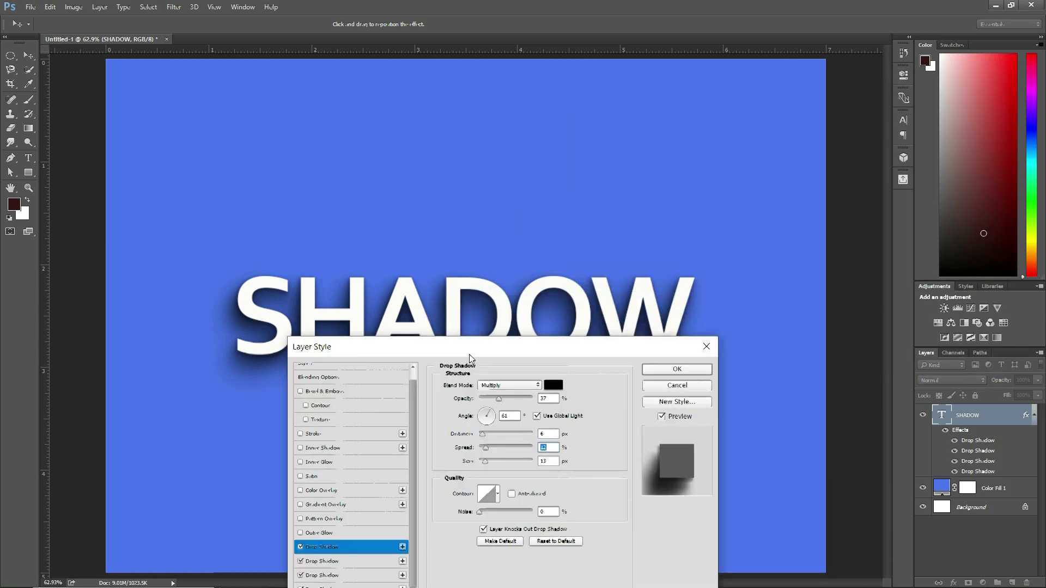
Step: Apply the four stacked shadows, then try Free Transform and the Type tool before returning to Move
left_click(763, 238)
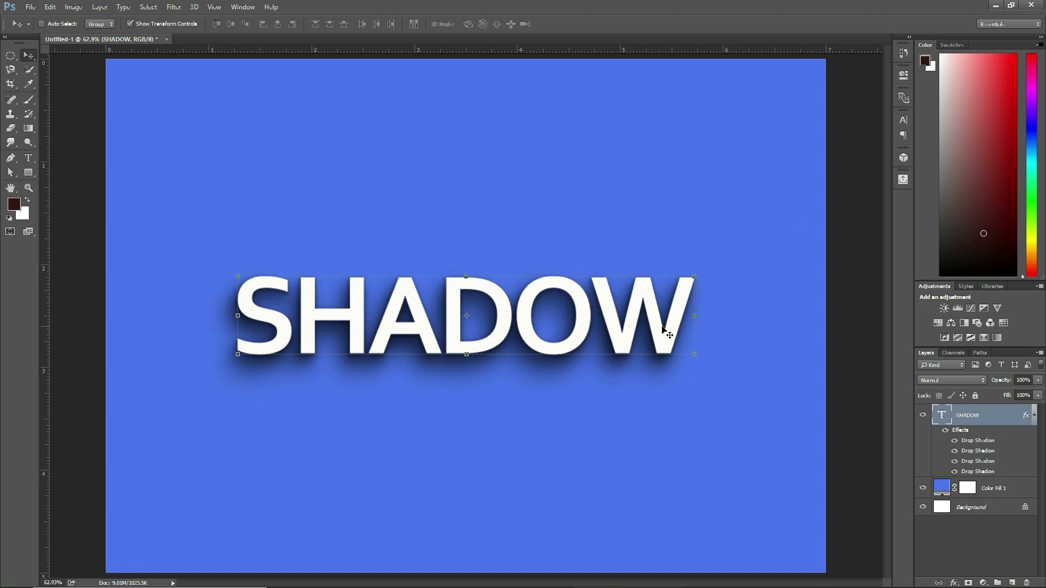
left_click(695, 277)
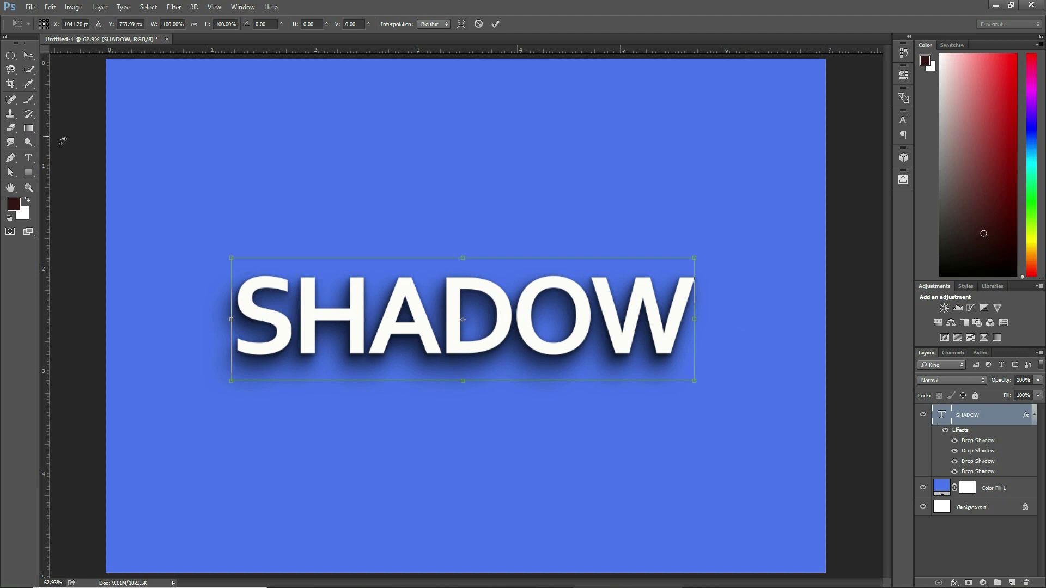
left_click(28, 157)
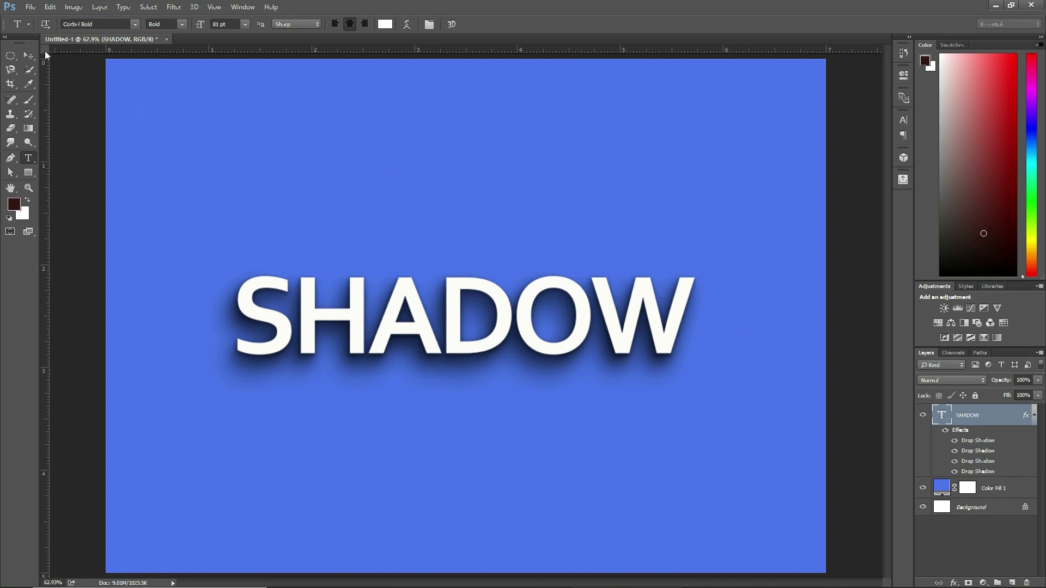
left_click(28, 53)
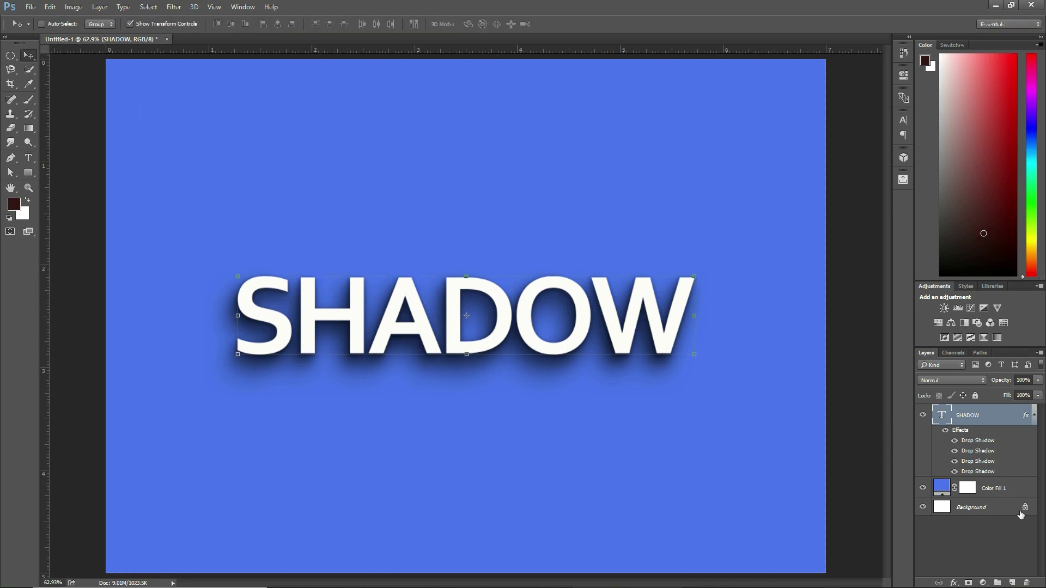
Step: Select the Background, then the SHADOW layer, and reopen its layer style
left_click(1001, 510)
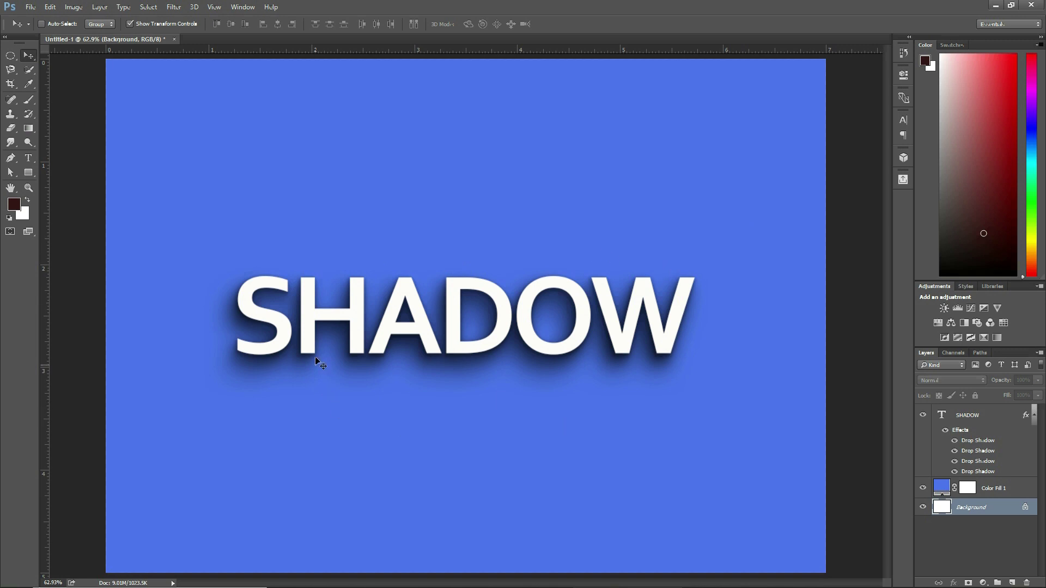
left_click(514, 303, "ctrl")
key("m")
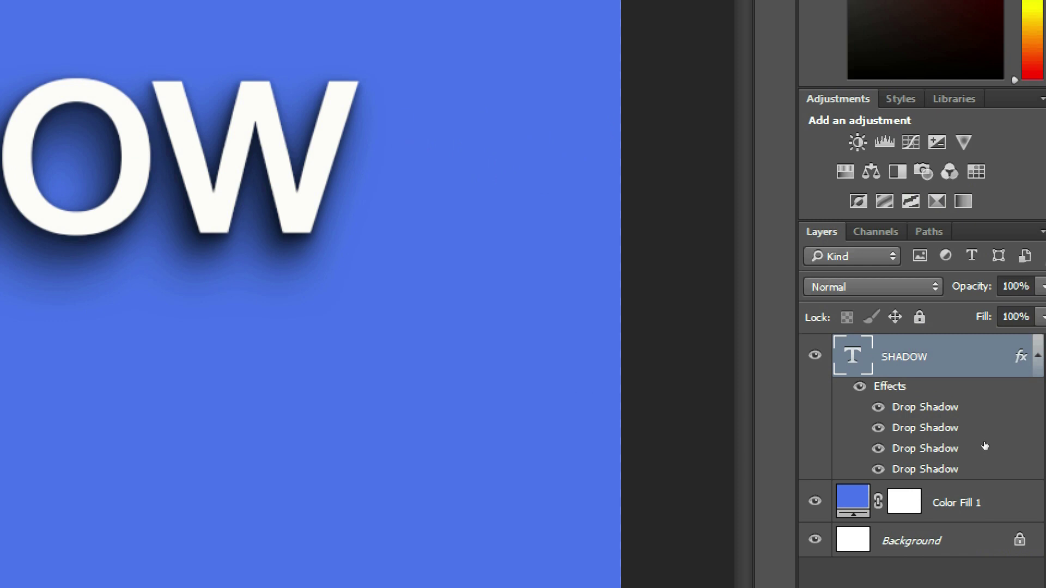
double_click(985, 445)
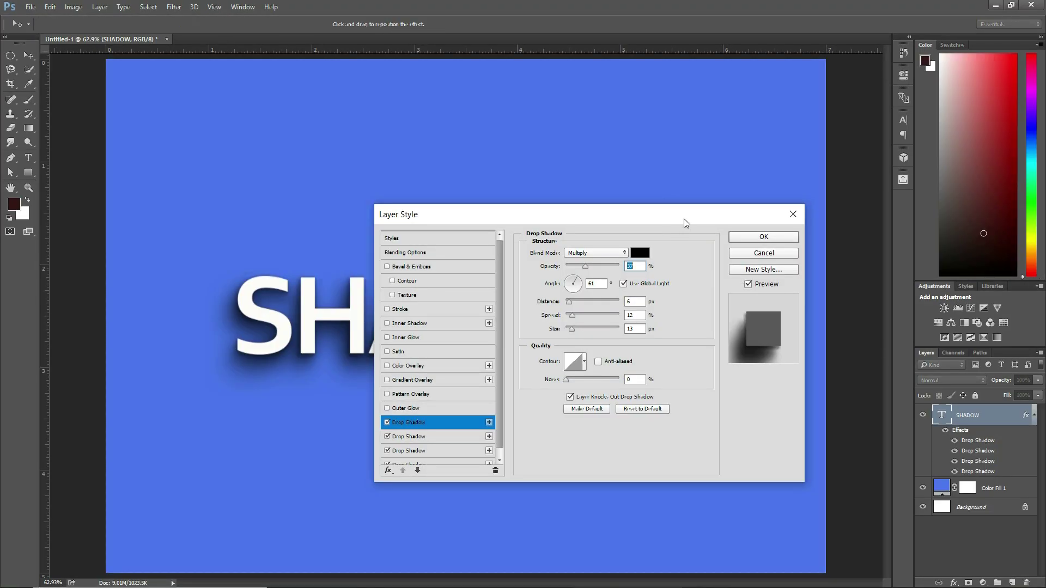
Step: Tighten the closest shadow to 4 px distance and 14% spread, apply it, and minimize Photoshop
left_click_drag(685, 224, 902, 83)
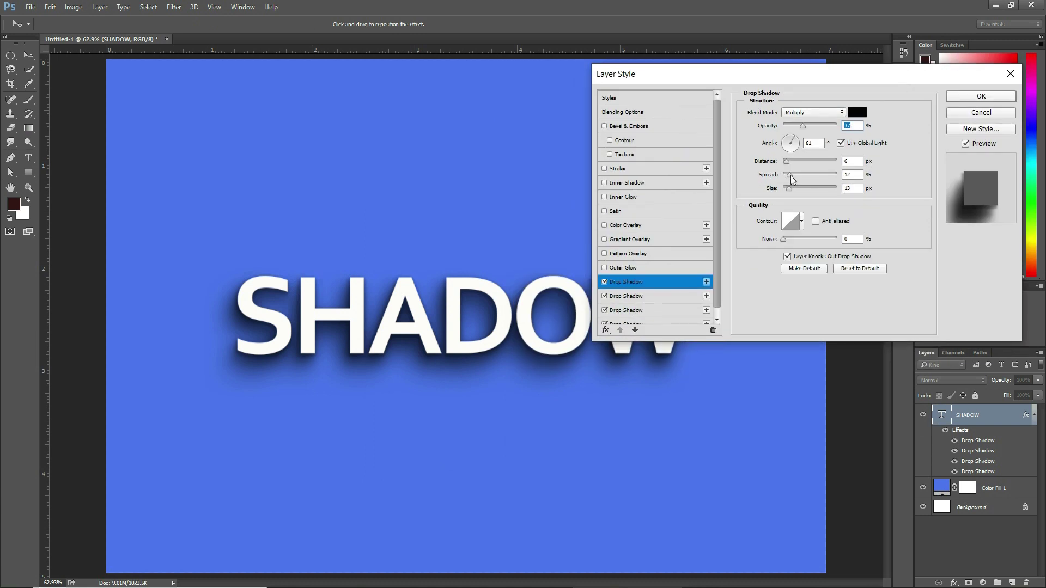
left_click(853, 161)
type("4")
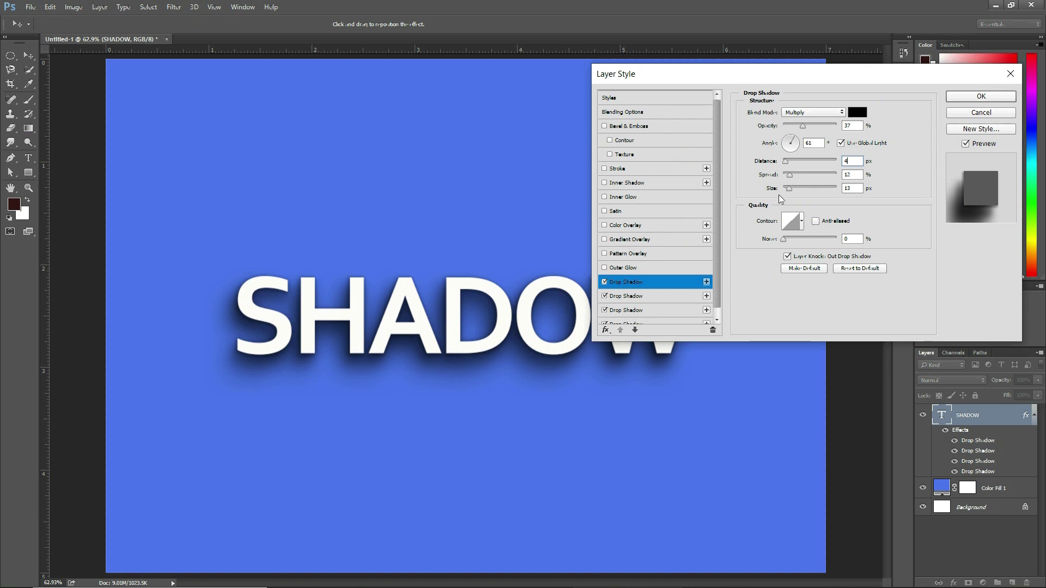
left_click_drag(789, 175, 792, 195)
left_click_drag(804, 127, 806, 121)
left_click(955, 98)
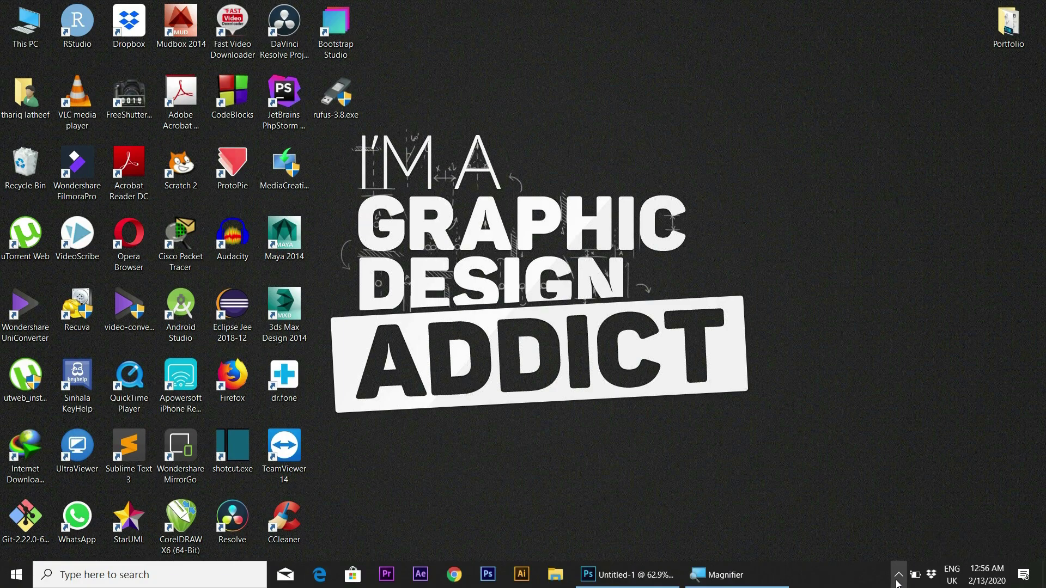
left_click(899, 574)
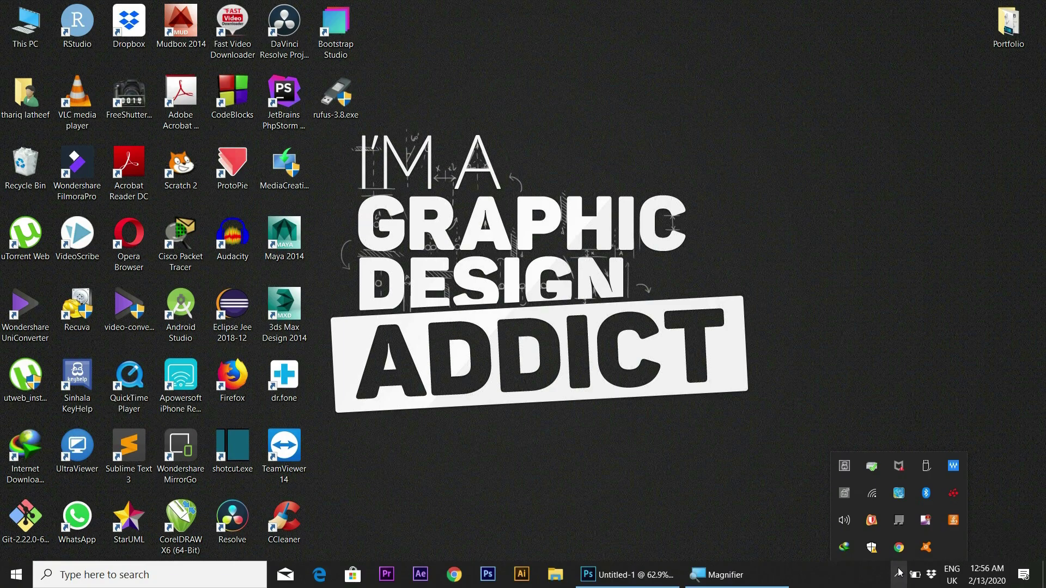